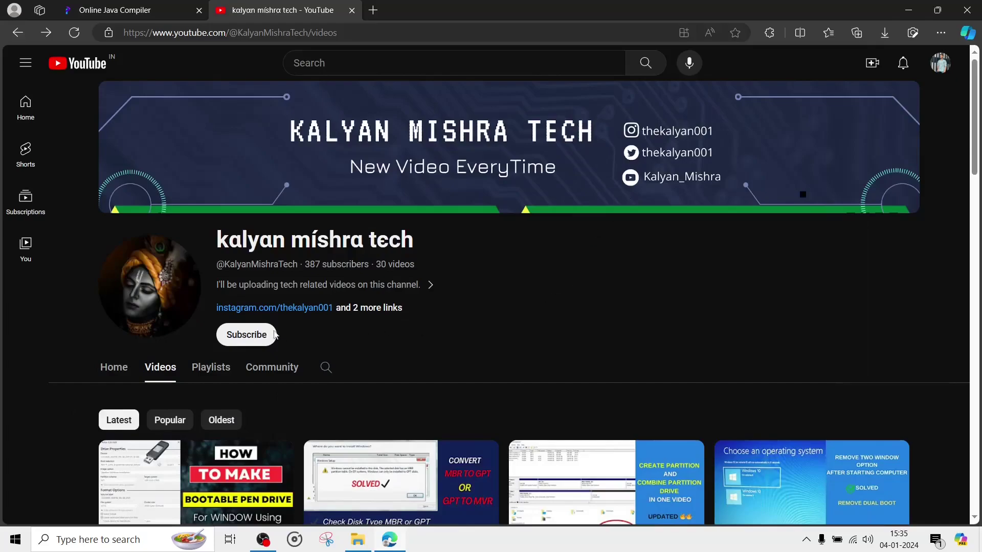
Step: Subscribe to the channel and search Bing for 'java download' in a new tab
left_click(269, 335)
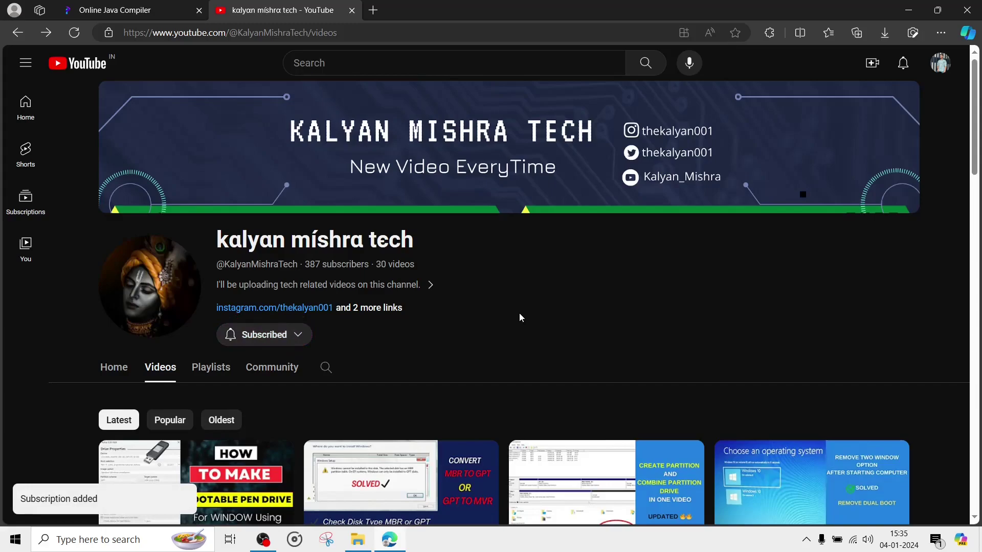
left_click(372, 10)
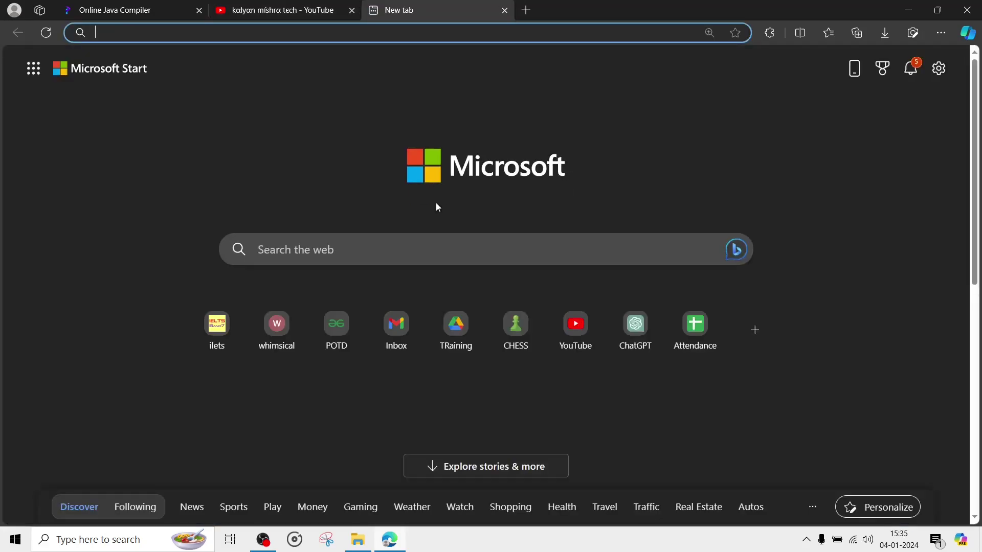
type("java ")
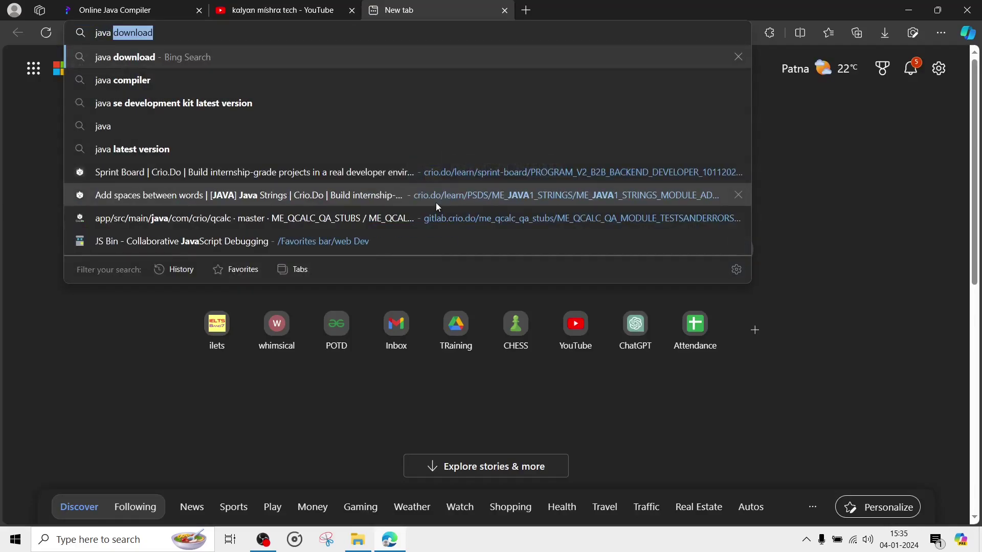
type("do")
key("Return")
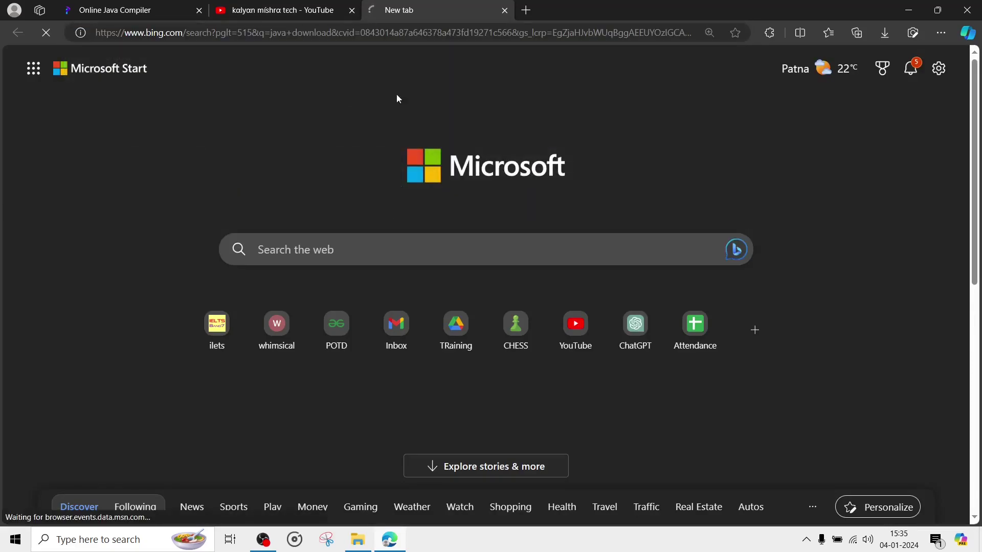
scroll(269, 345, "down", 3)
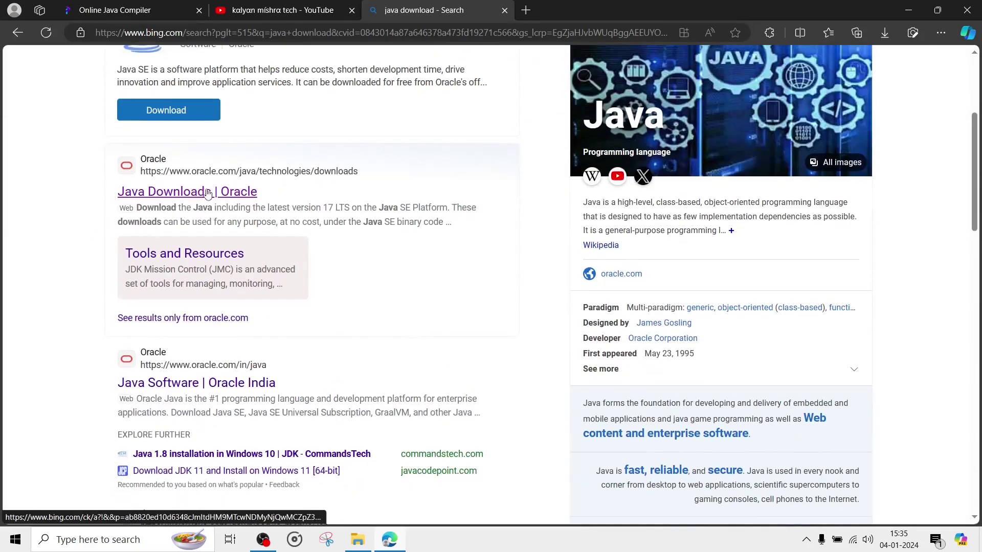
Step: Open Oracle's Java Downloads page and show the JDK 21 Windows downloads
left_click(192, 199)
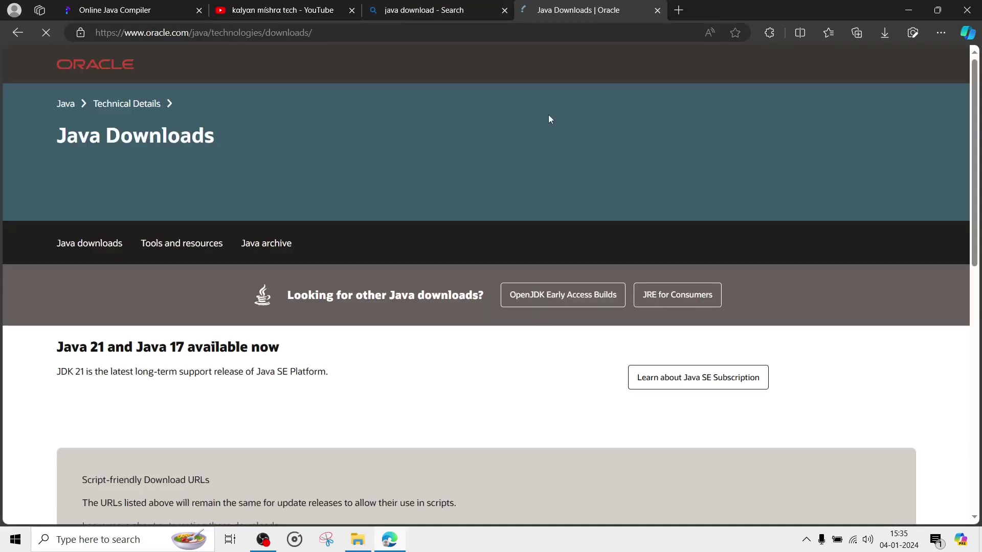
scroll(410, 153, "down", 3)
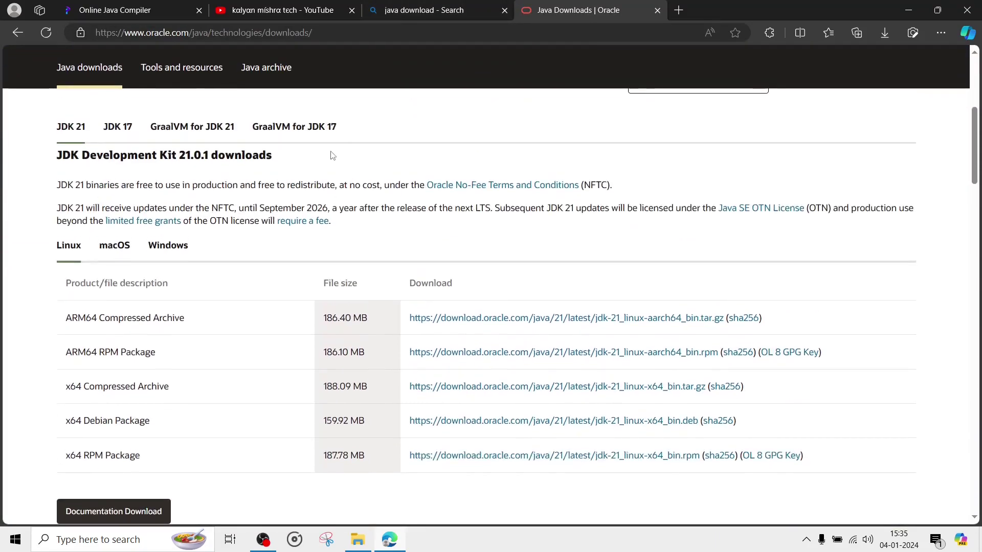
scroll(62, 148, "up", 1)
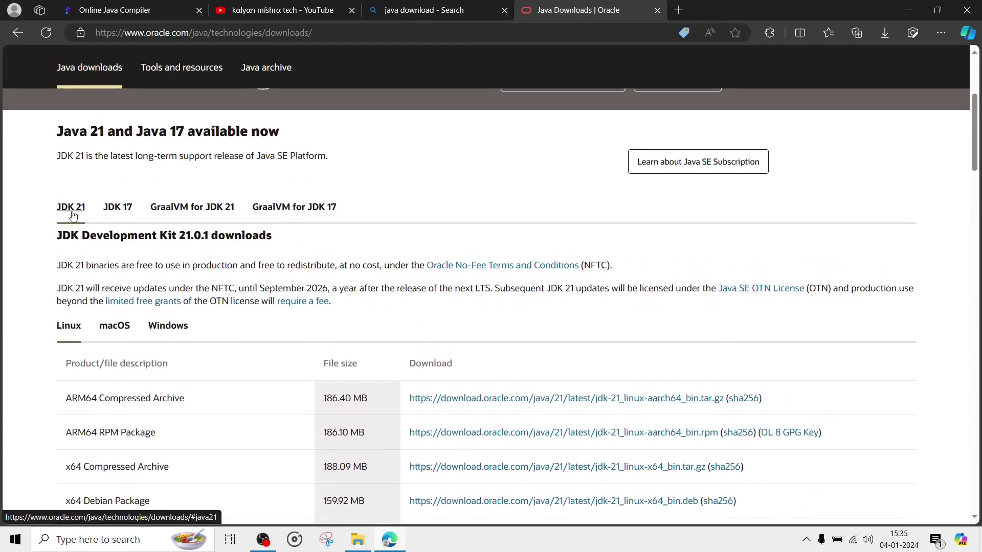
left_click(121, 218)
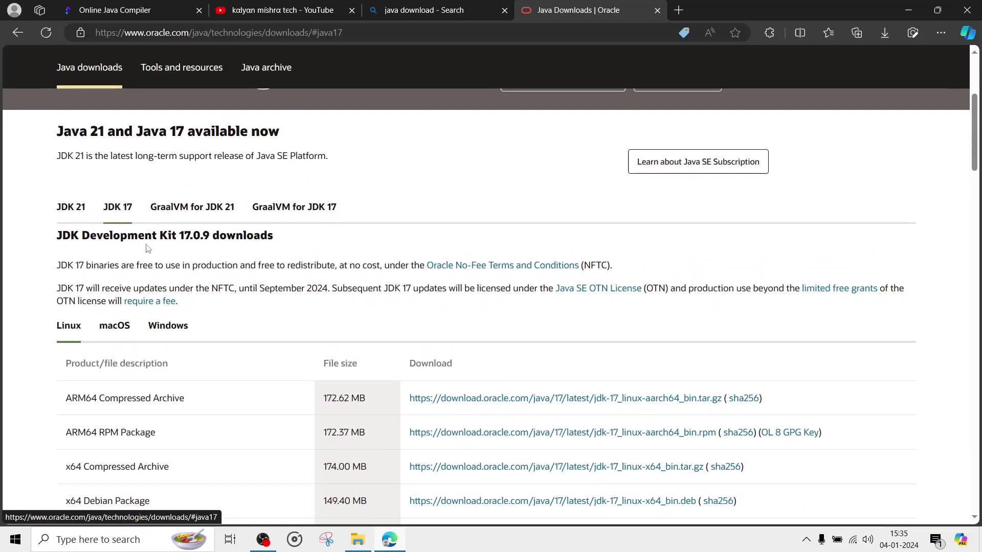
left_click(78, 208)
scroll(81, 230, "down", 1)
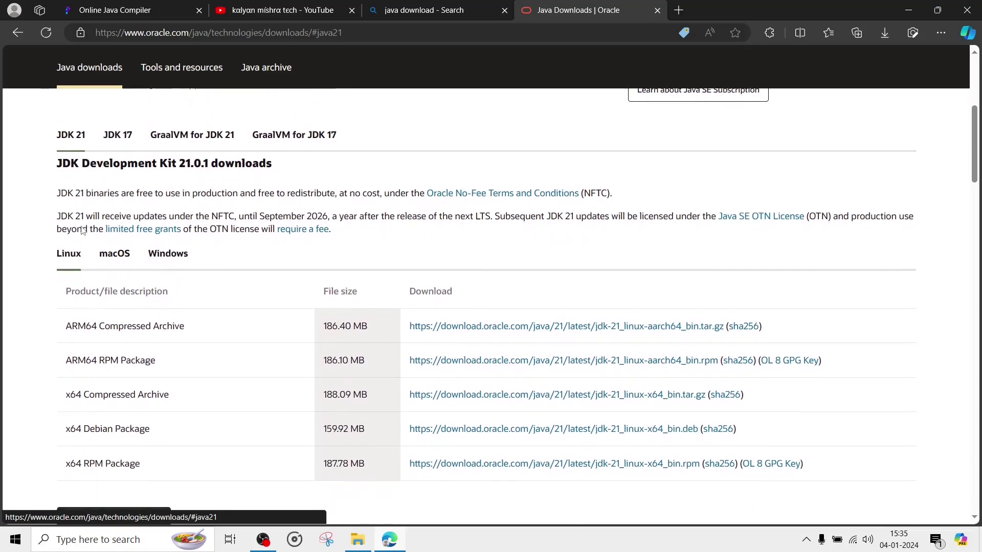
scroll(103, 228, "down", 1)
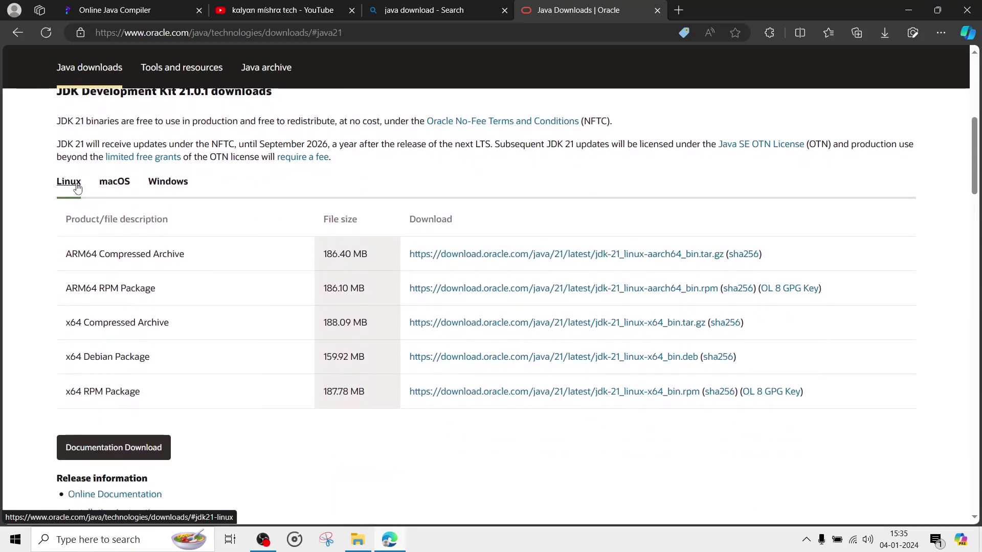
left_click(112, 187)
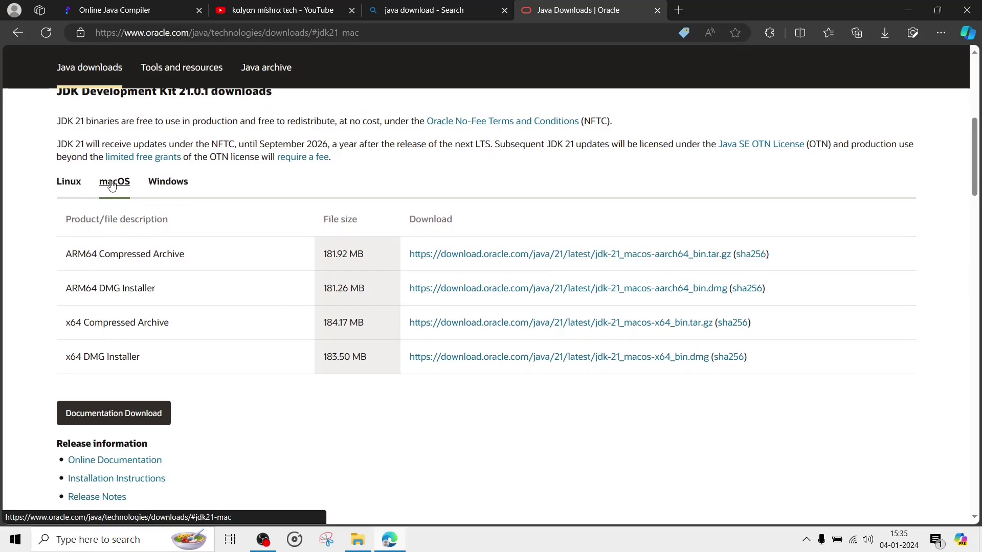
left_click(166, 185)
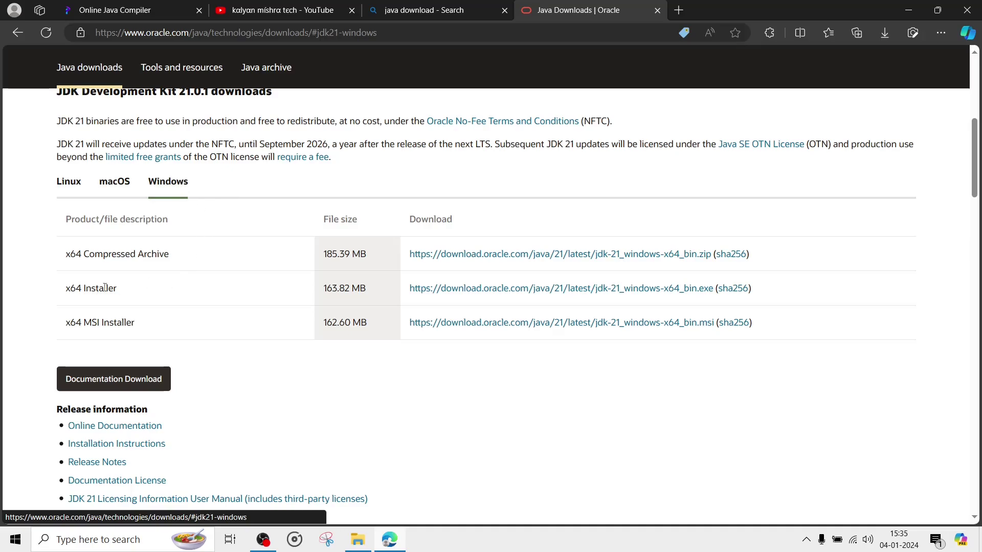
Step: Download the JDK 21 Windows x64 Installer .exe
left_click_drag(123, 290, 65, 219)
left_click(54, 288)
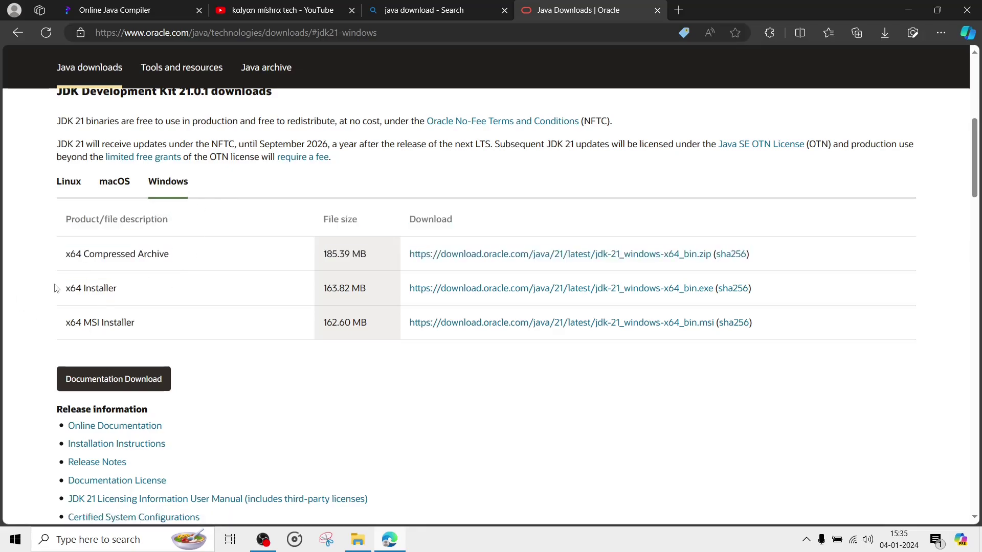
left_click_drag(54, 289, 151, 292)
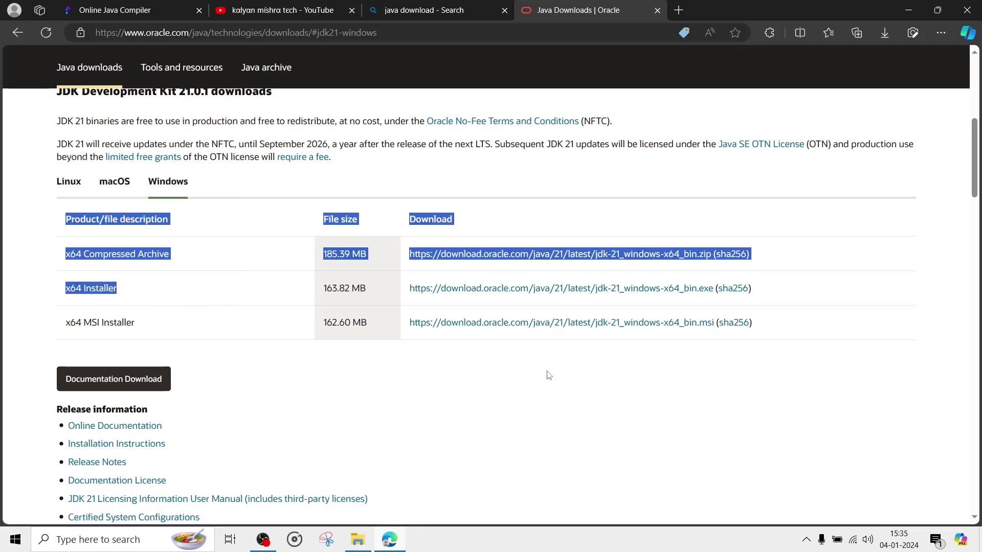
left_click(839, 292)
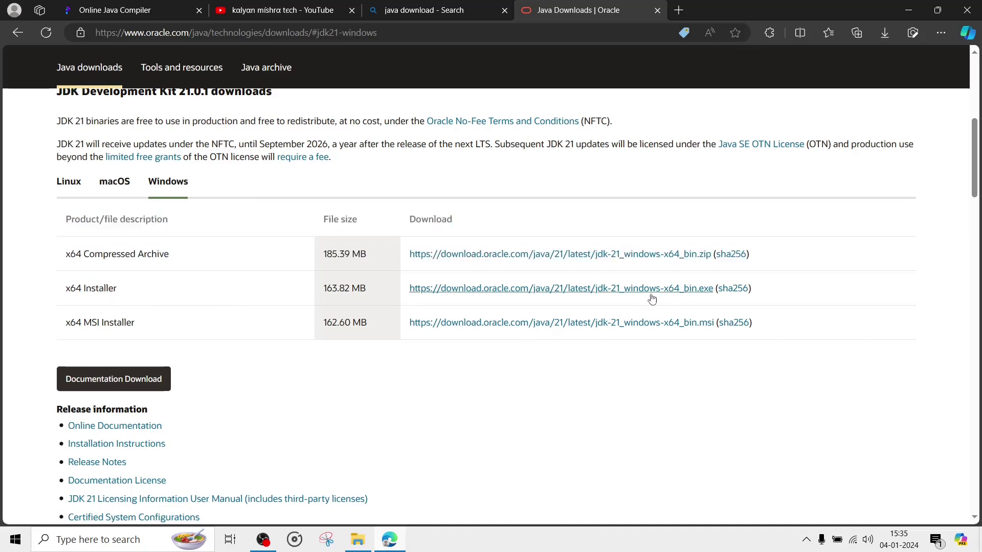
left_click(586, 290)
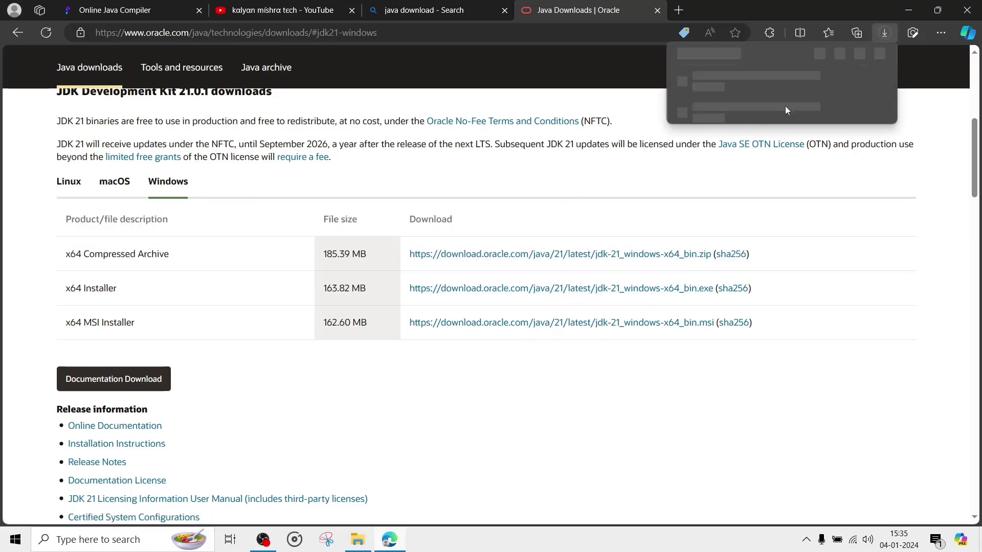
Step: Run the downloaded JDK 21.0.1 installer with the default folder until it completes
left_click(868, 79)
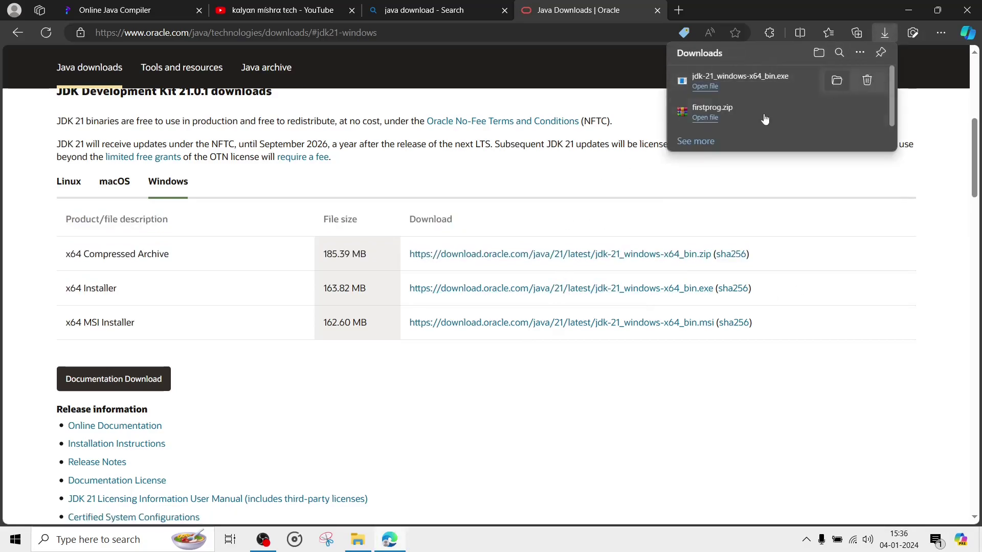
left_click(702, 87)
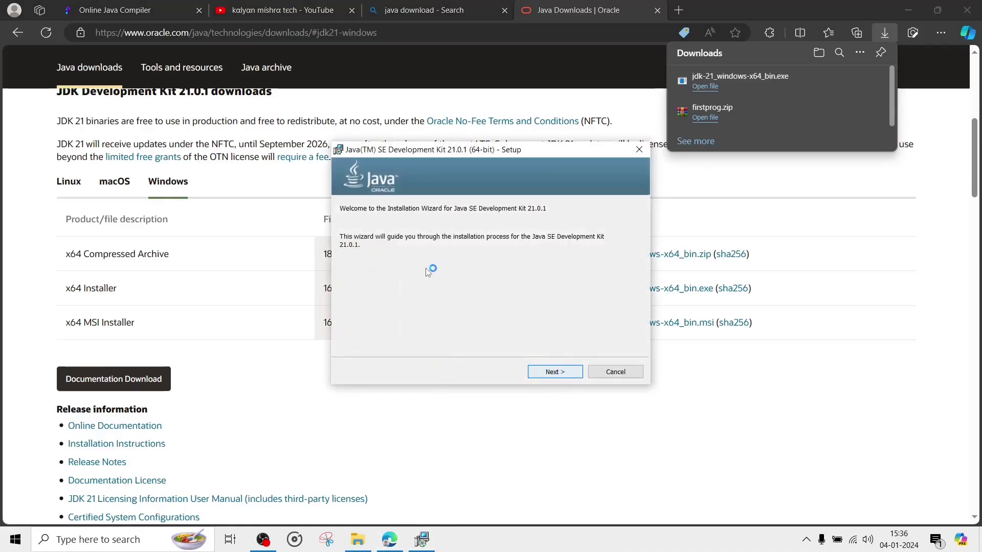
left_click(539, 373)
left_click(556, 373)
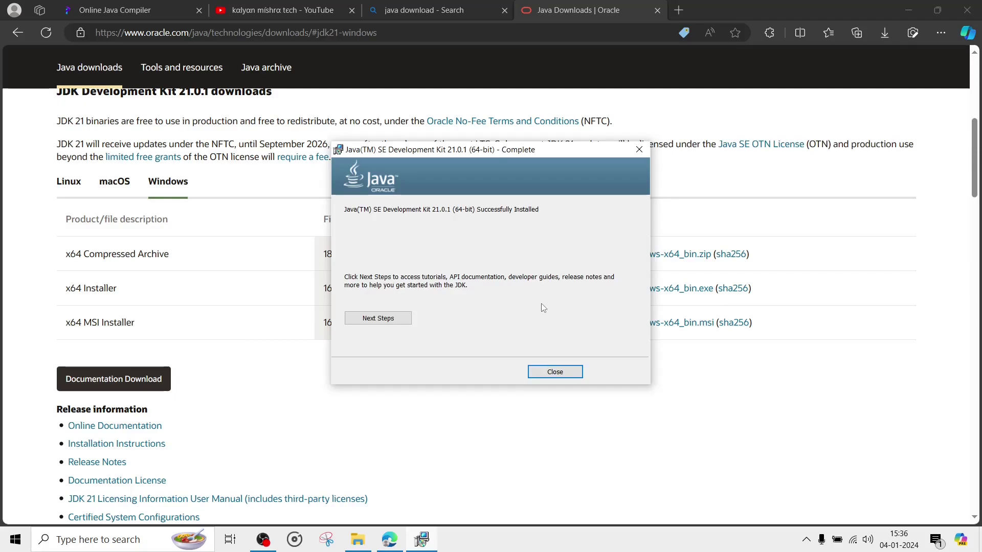
left_click(558, 373)
Step: Browse File Explorer to C:\Program Files\Java\jdk-21\bin
left_click(357, 539)
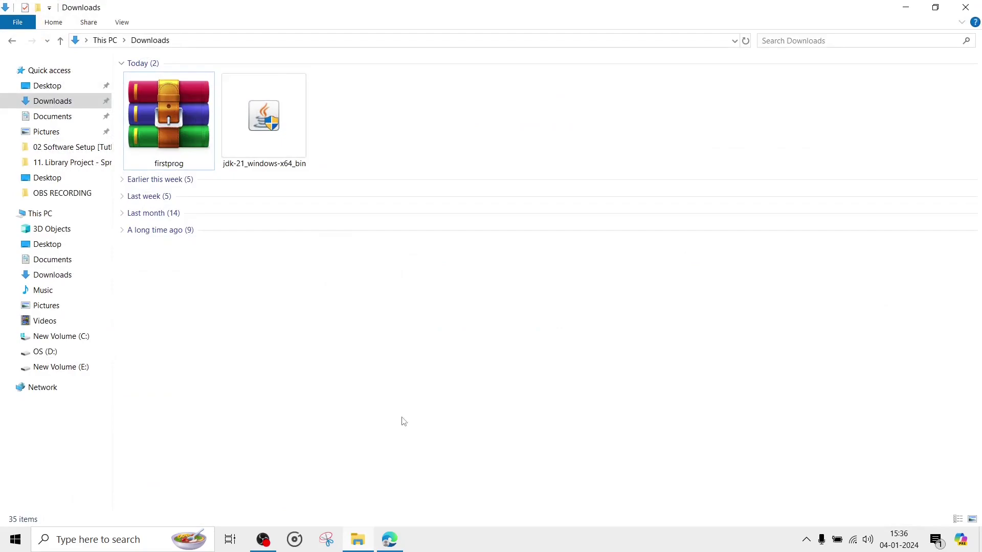
left_click(70, 337)
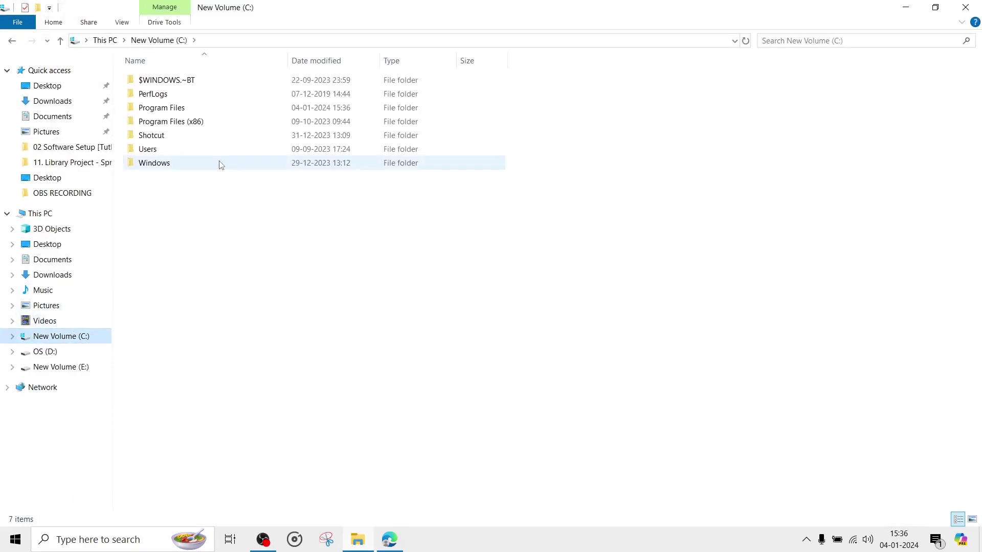
double_click(191, 109)
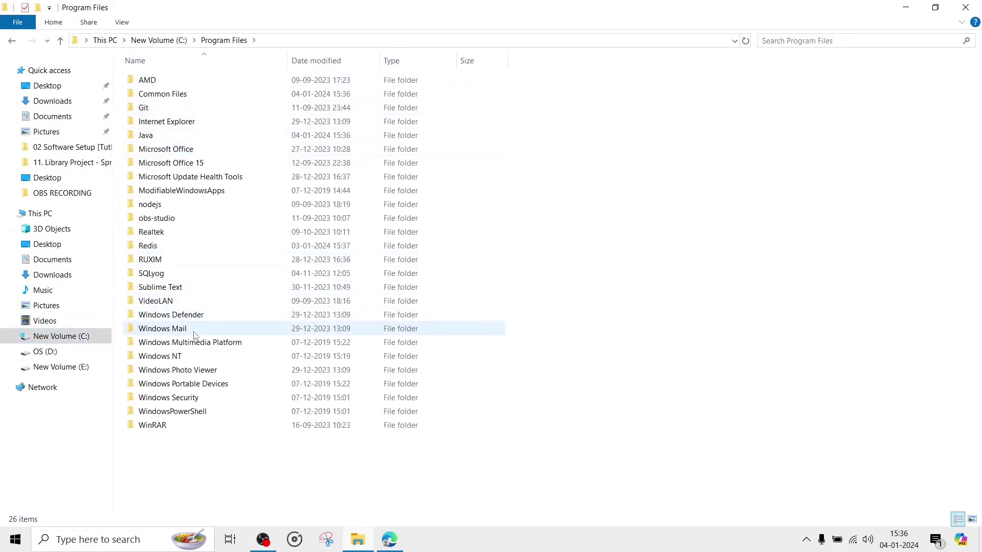
double_click(181, 134)
double_click(208, 86)
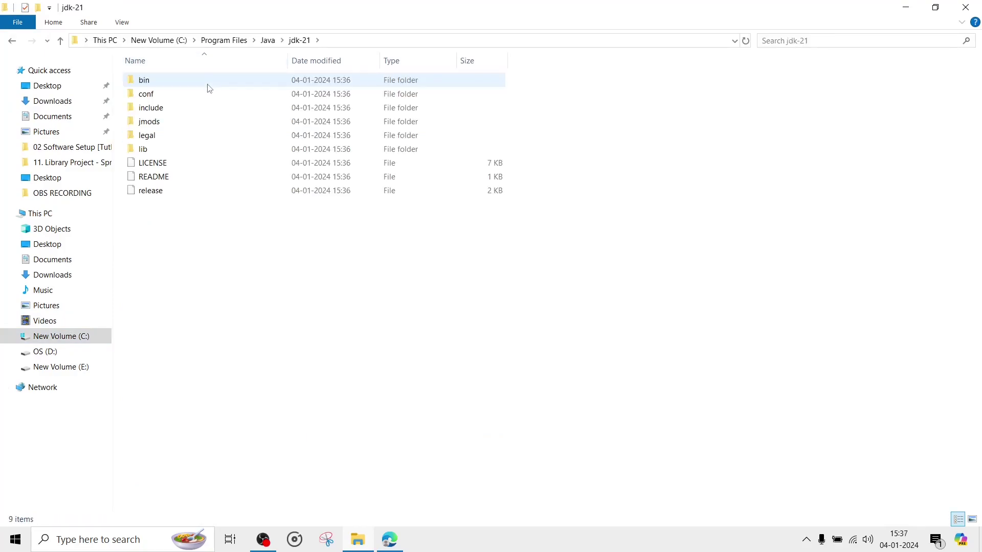
left_click(167, 86)
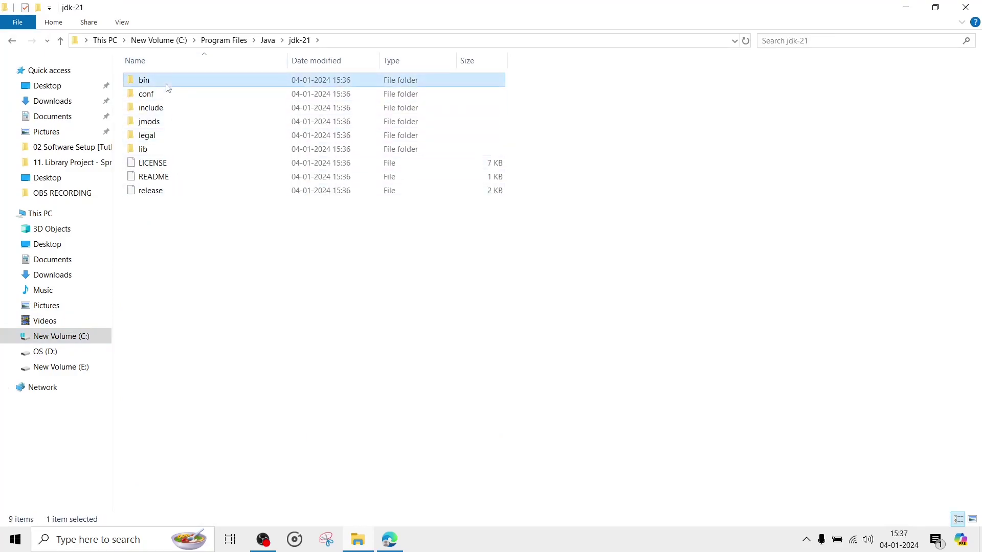
double_click(166, 87)
Step: Copy the jdk-21 bin folder path from the address bar and open Windows search
left_click(364, 40)
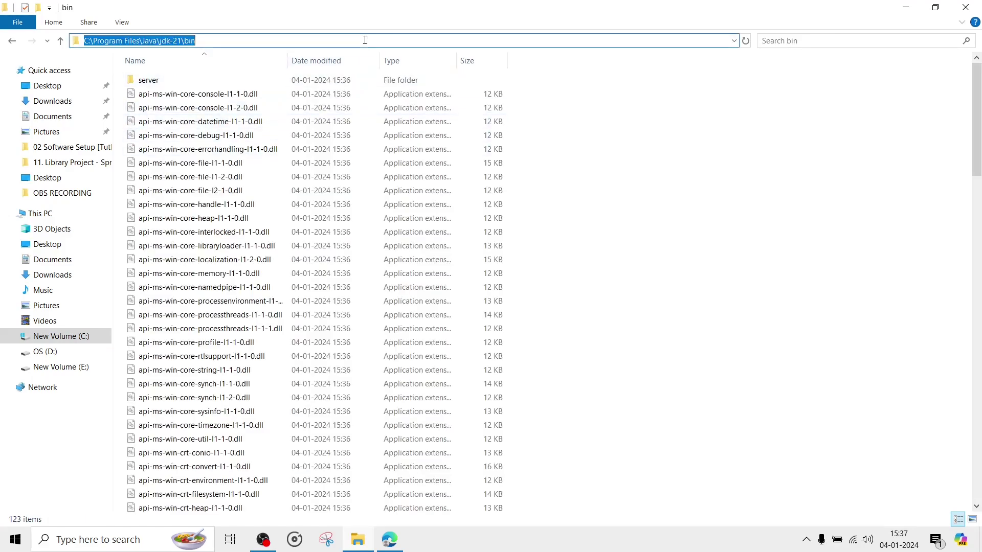
left_click(583, 106)
left_click(400, 42)
right_click(173, 37)
left_click(216, 74)
key("End")
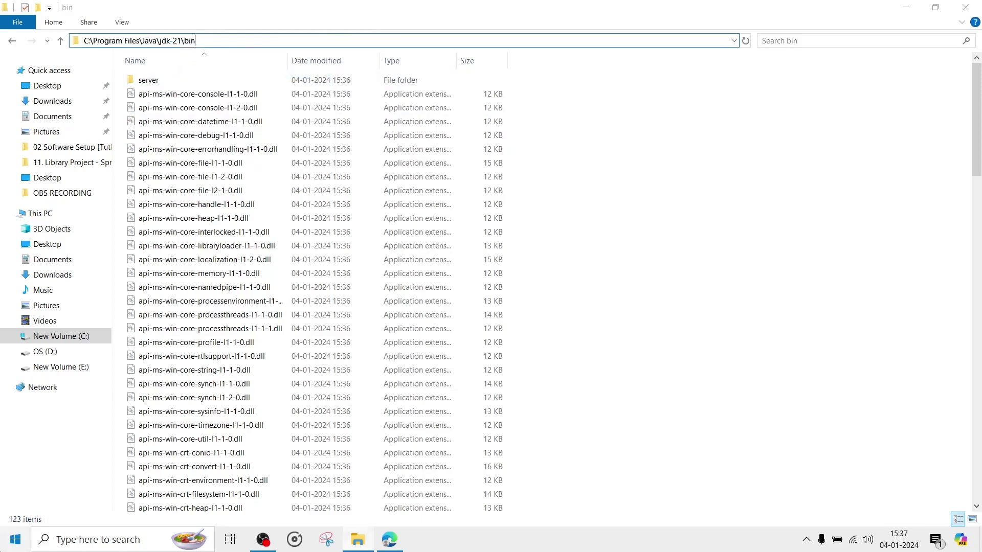
key("super")
type("edit s")
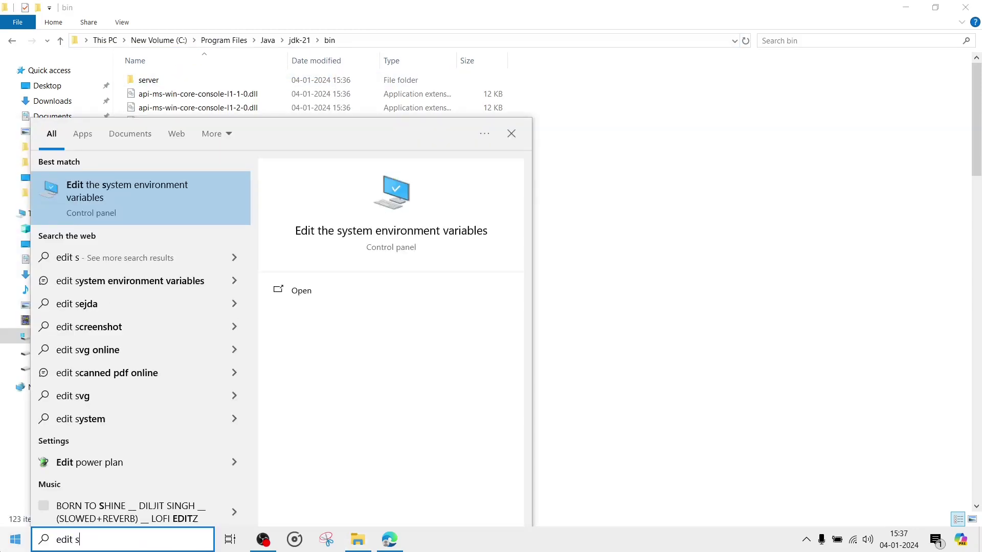
Step: Open Environment Variables from System Properties and select the system Path variable
left_click(201, 212)
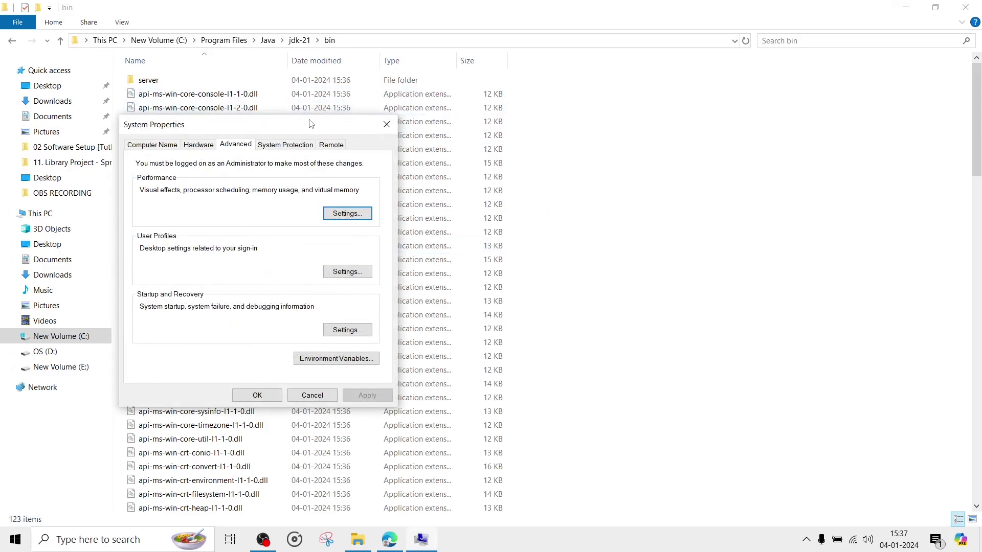
left_click_drag(311, 124, 729, 105)
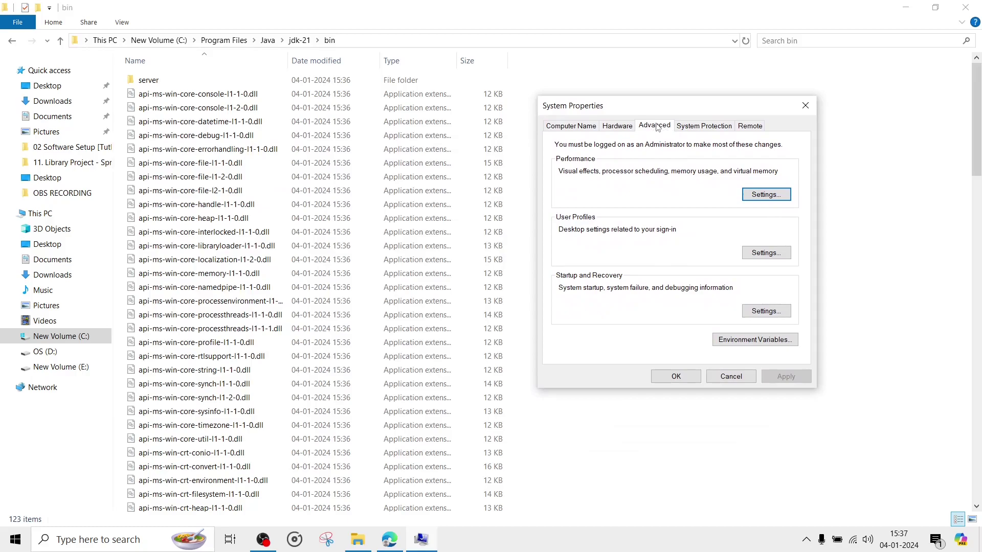
left_click(736, 343)
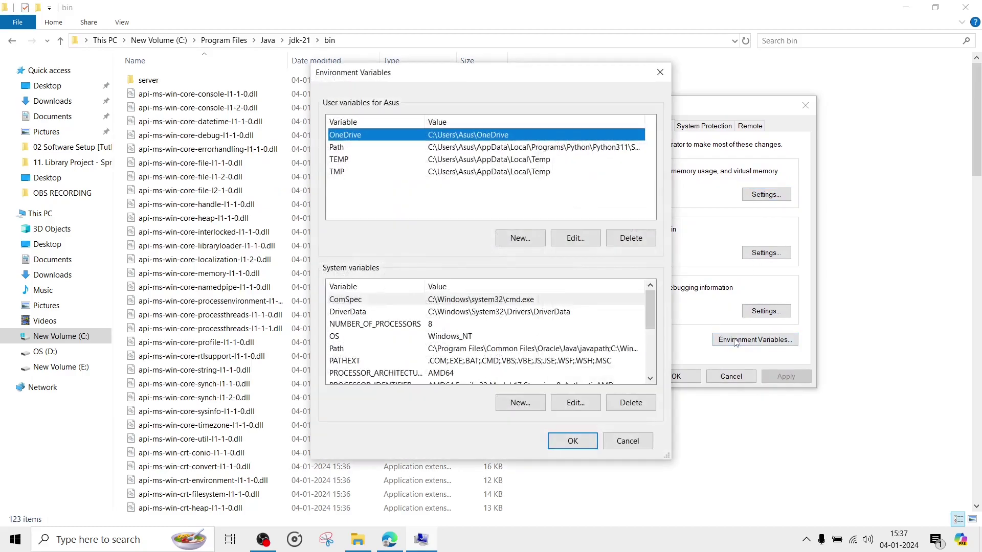
mouse_move(467, 75)
left_mouse_down()
mouse_move(442, 50)
mouse_move(487, 65)
left_mouse_up()
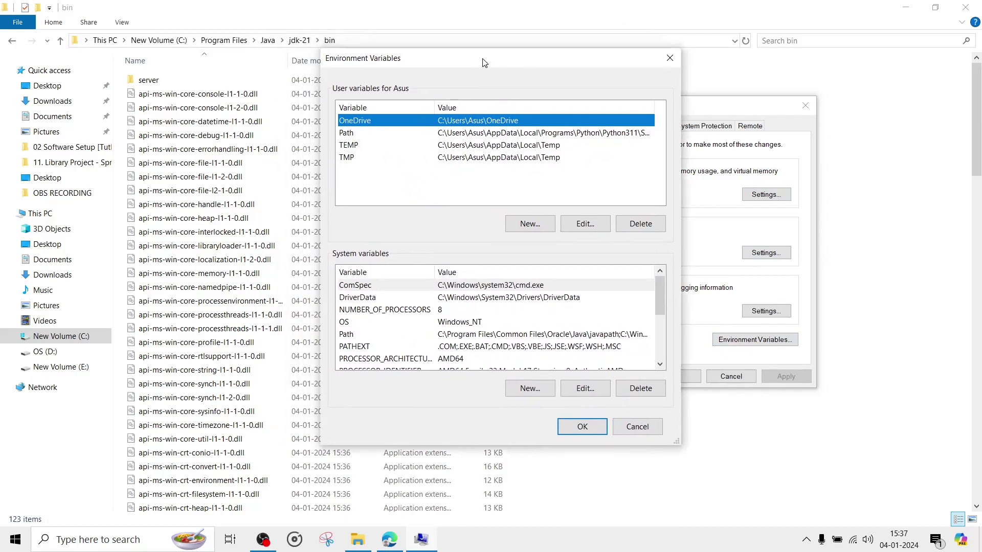
scroll(389, 326, "down", 2)
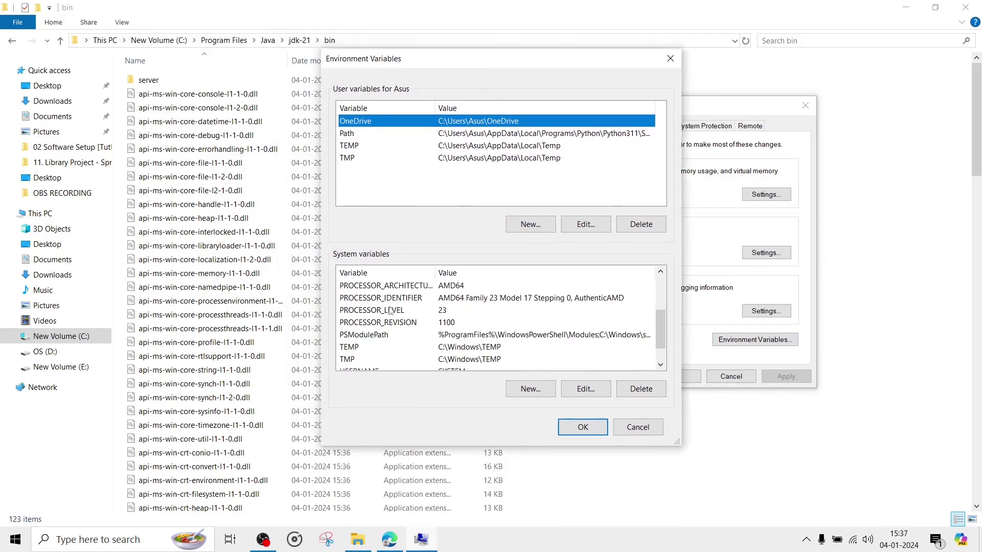
scroll(390, 326, "up", 2)
left_click(357, 337)
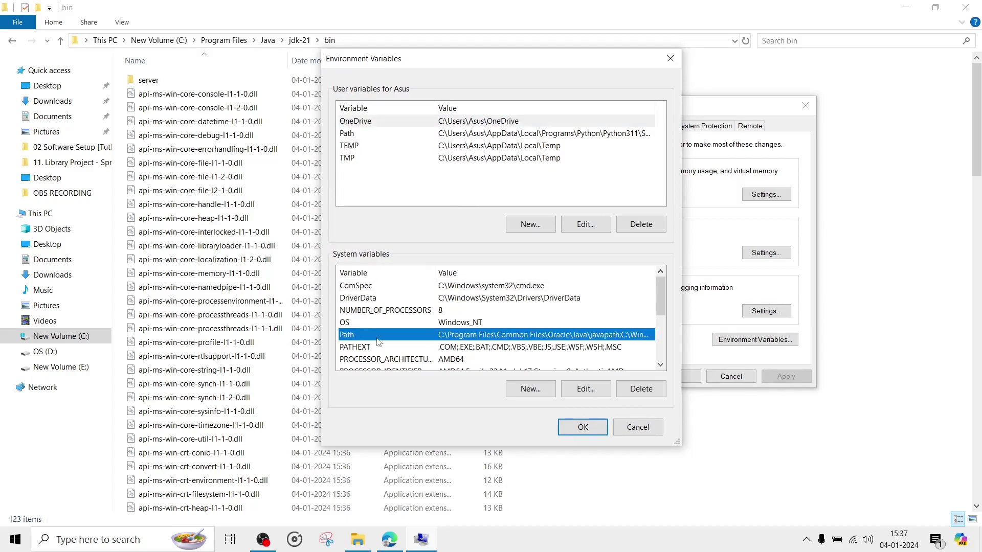
Step: Add C:\Program Files\Java\jdk-21\bin as a new system Path entry and confirm all dialogs
double_click(450, 335)
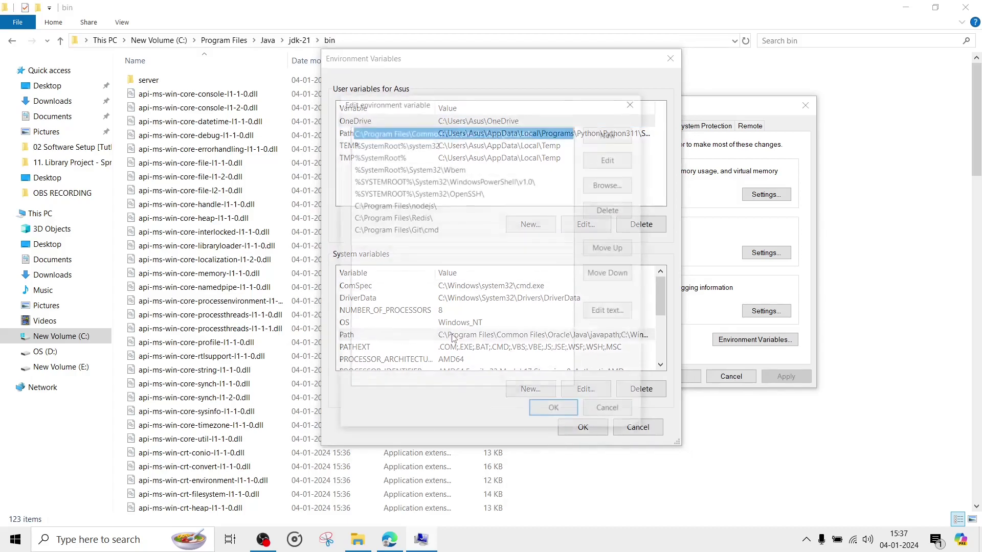
left_click_drag(509, 106, 572, 173)
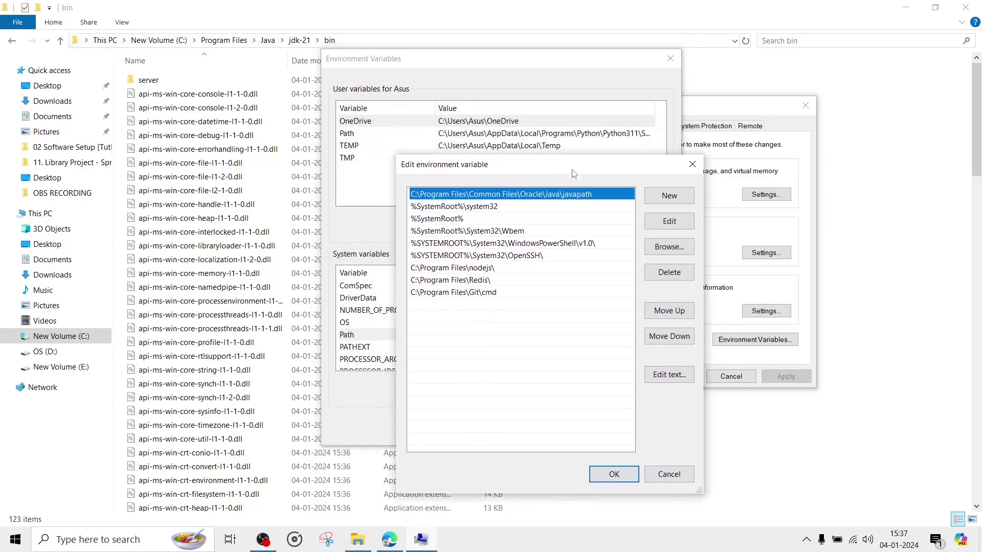
left_click(485, 303)
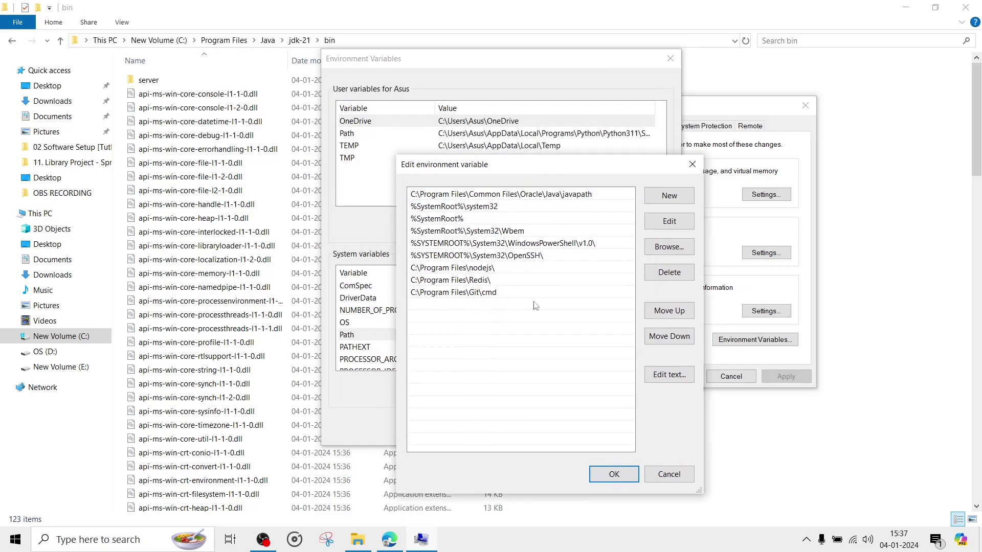
left_click(666, 195)
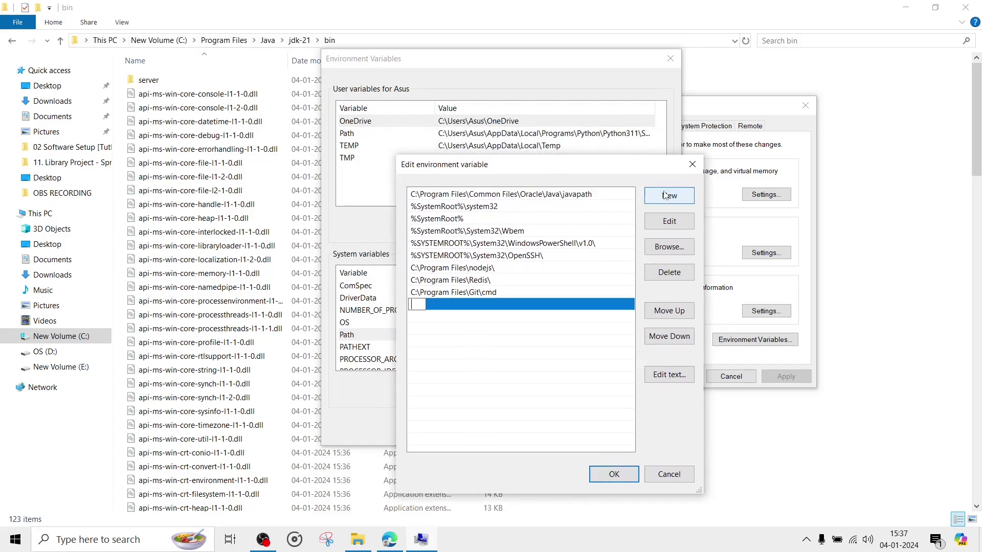
key("ctrl+v")
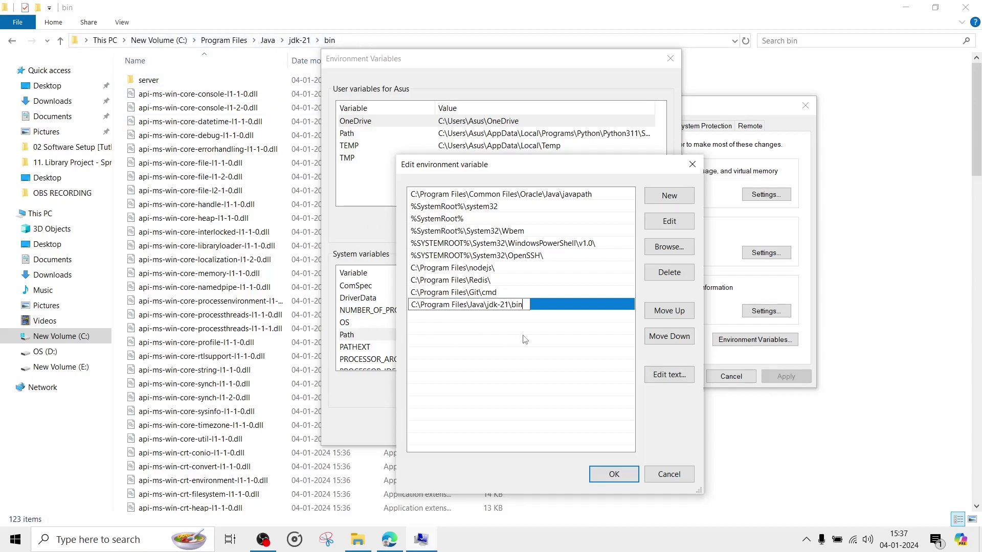
left_click(596, 376)
left_click(614, 474)
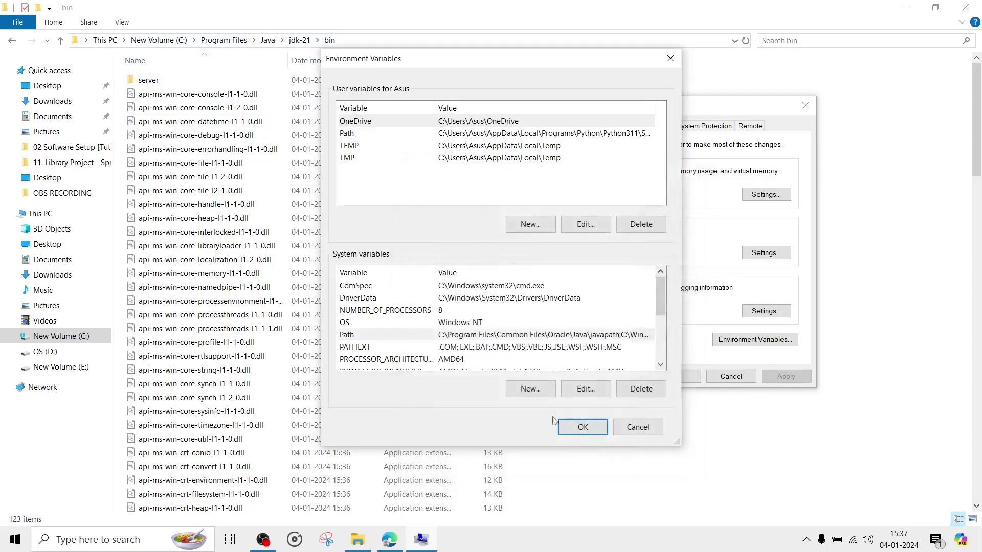
left_click(581, 428)
left_click(678, 377)
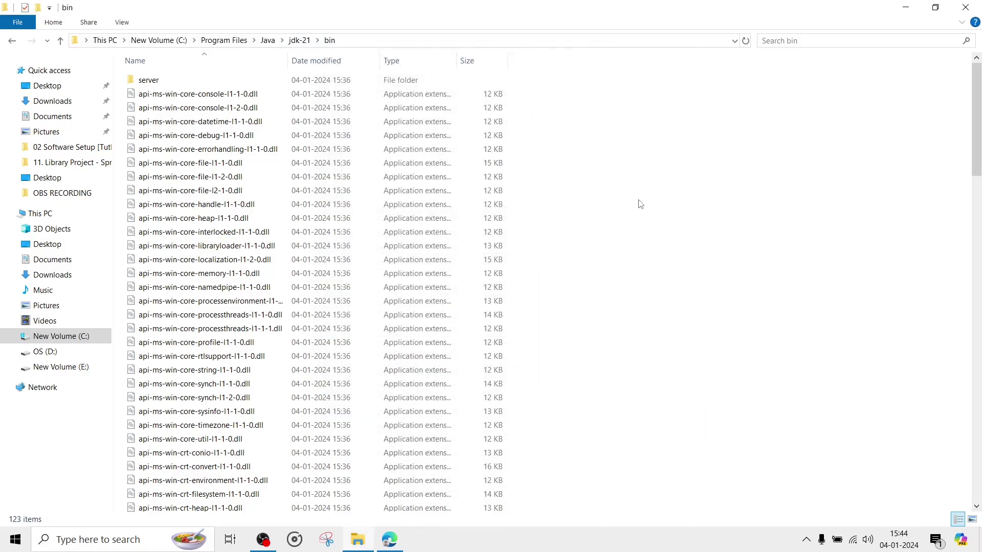
Step: Launch Command Prompt from Windows search
key("super")
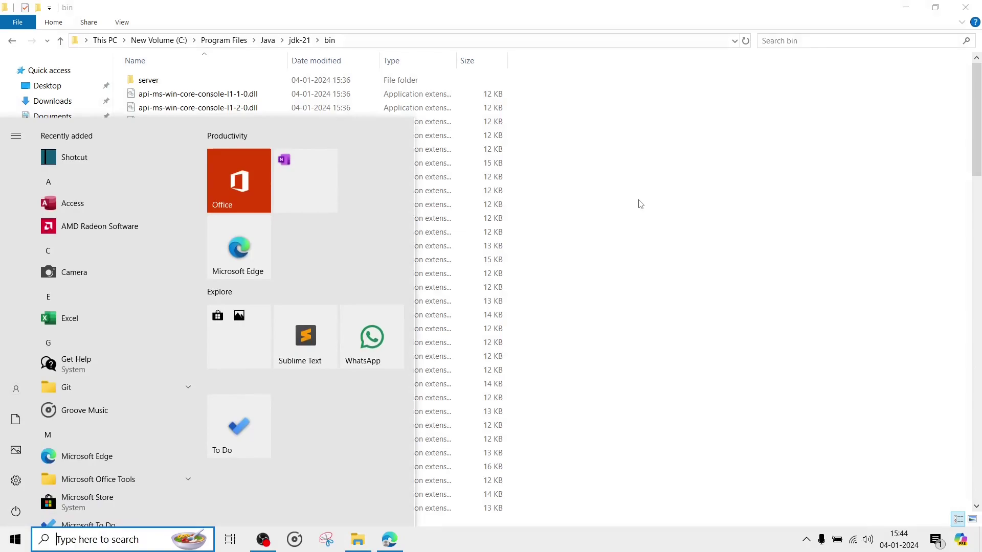
type("cmd")
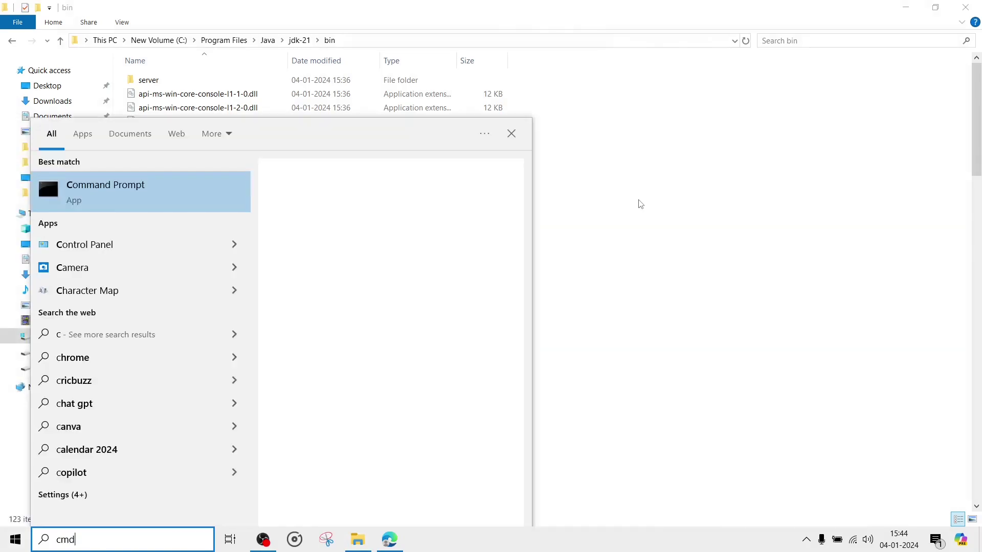
key("Return")
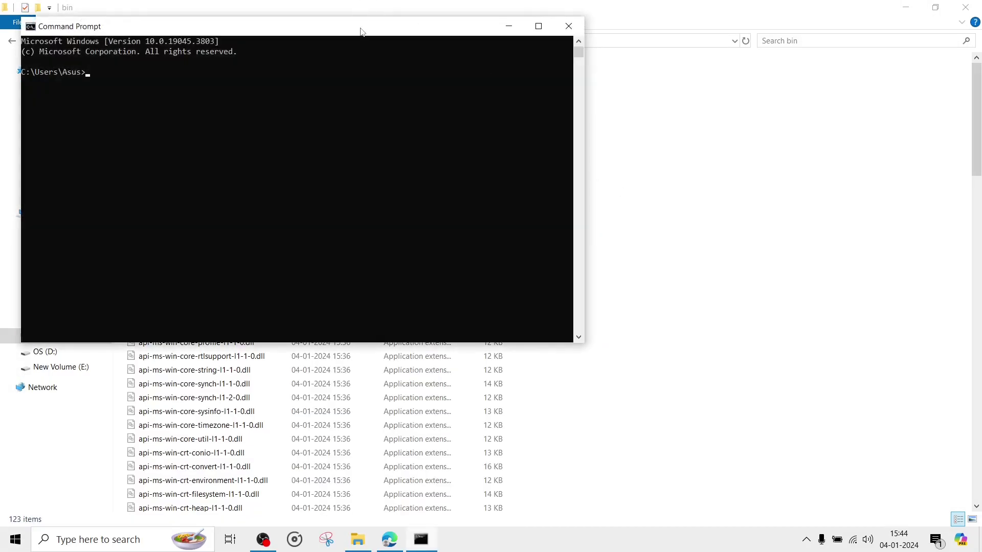
left_click_drag(362, 31, 625, 225)
type("java")
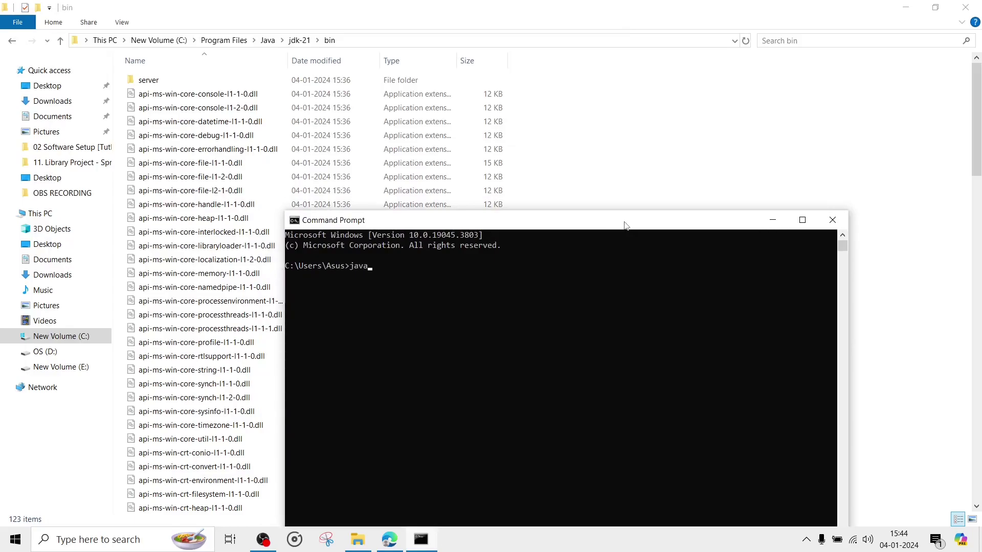
type("n")
Step: Confirm java --version reports 21.0.1 LTS, then minimize Command Prompt
key("Return")
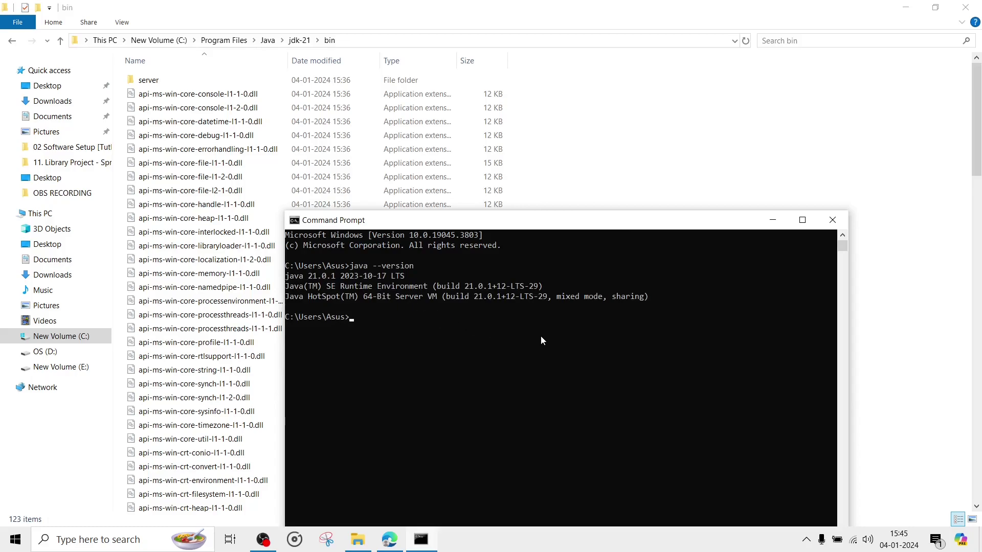
left_click(772, 220)
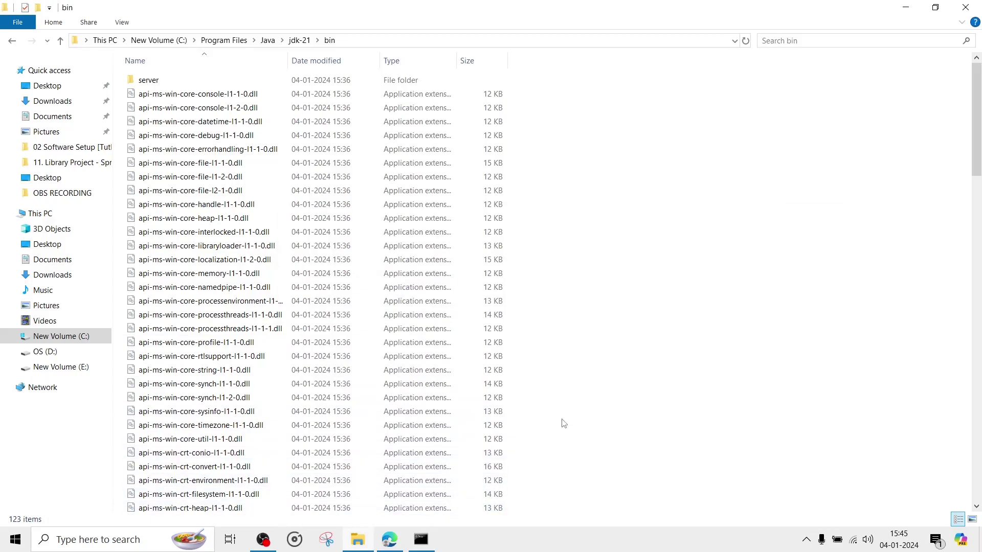
Step: Launch Notepad and copy the Kalyan Hello World code from the online compiler tab
key("super")
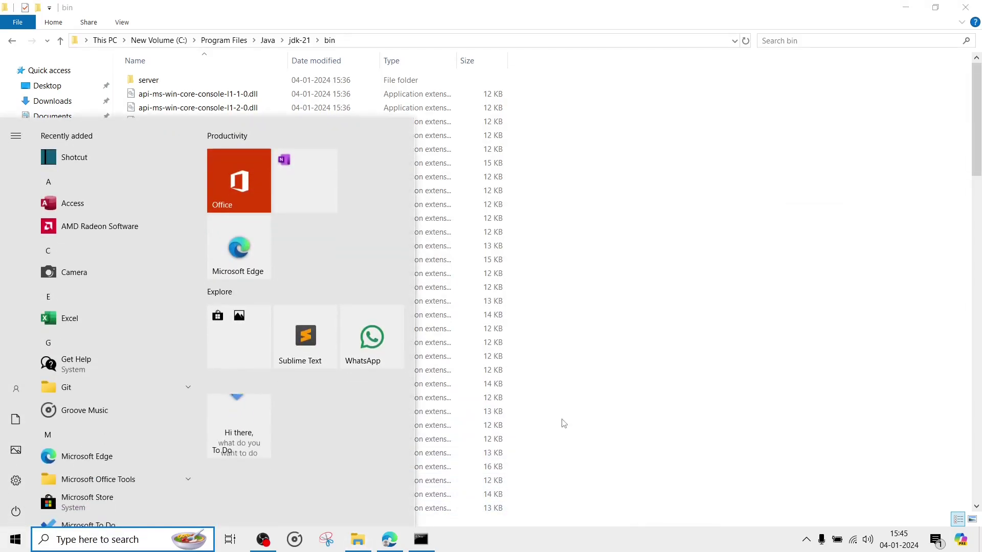
type("not")
key("Return")
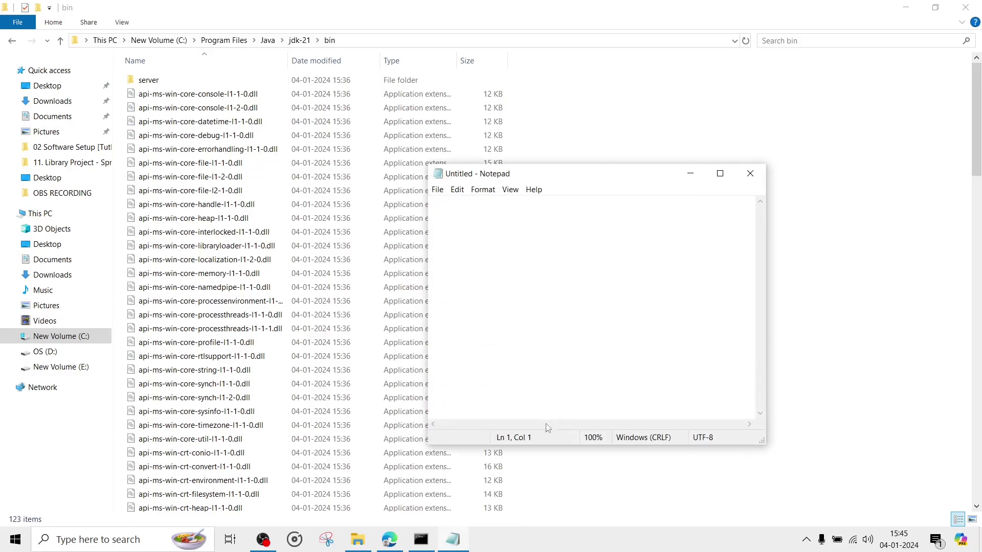
left_click(389, 540)
key("ctrl+Tab")
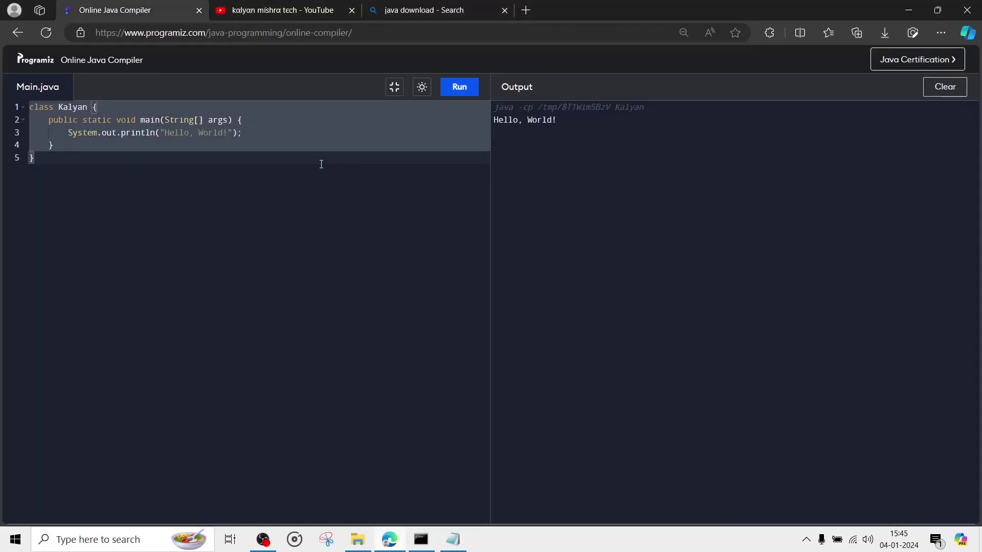
left_click(389, 5)
Step: Paste the Kalyan class code into Notepad and begin saving it
left_click(453, 539)
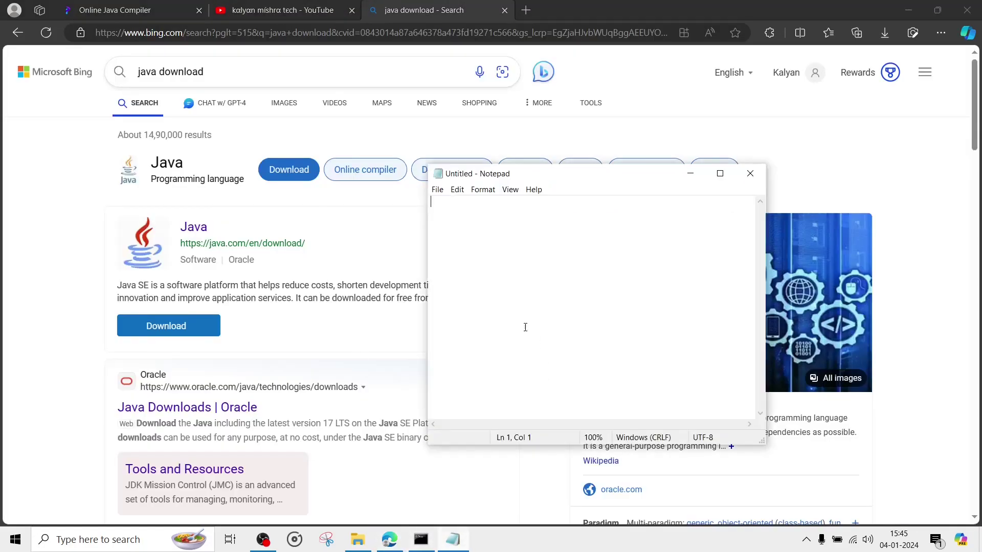
left_click(357, 540)
left_click(453, 540)
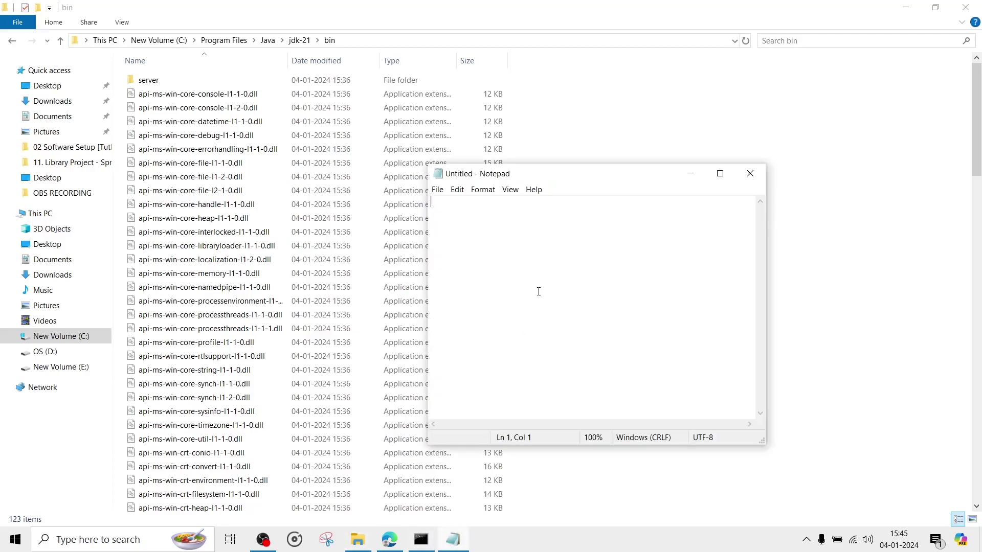
type("class Kalyan {     public static void main(String[] args) {         System.out.println(\"Hello, World!\");     } }")
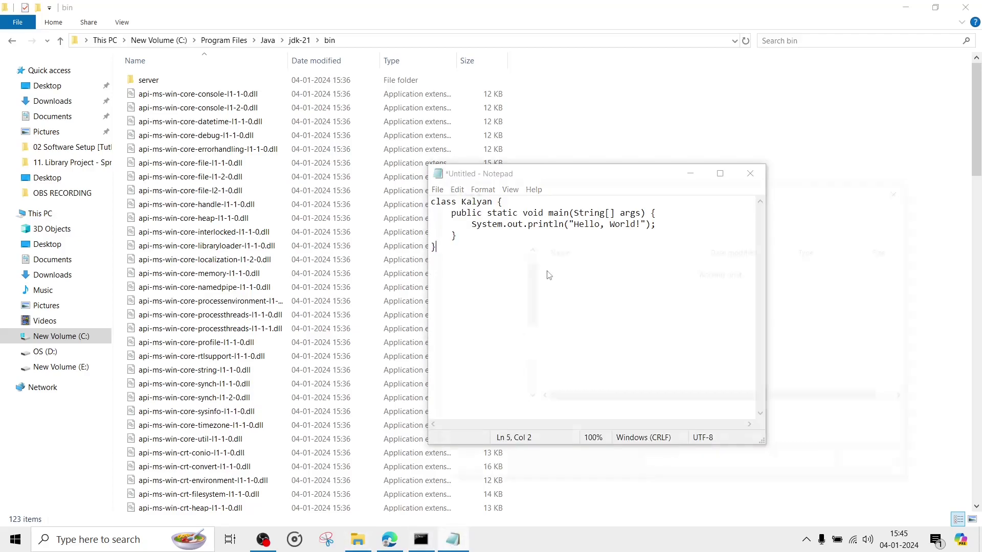
key("ctrl+s")
scroll(478, 317, "up", 2)
Step: Create and open a new javAfirst folder inside Downloads
left_click(491, 290)
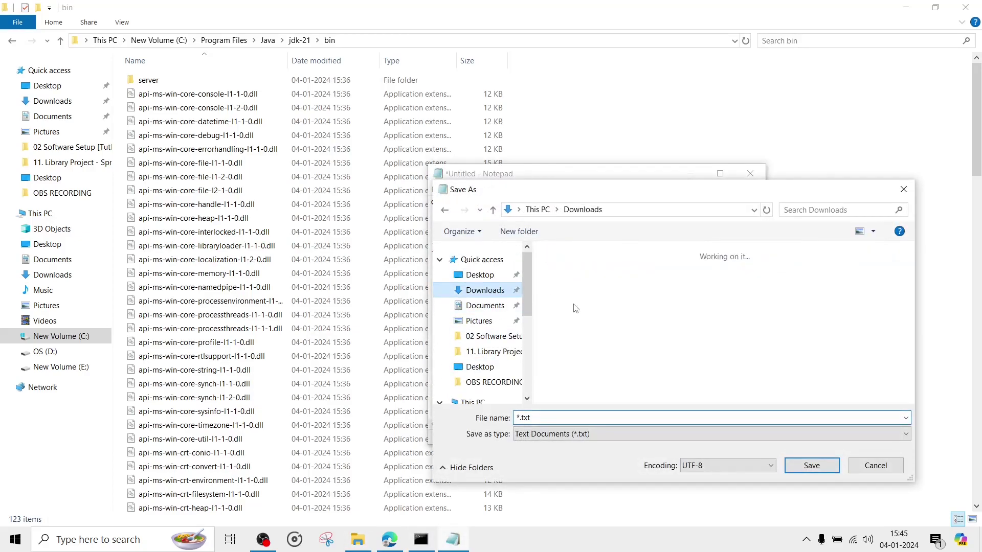
left_click(592, 419)
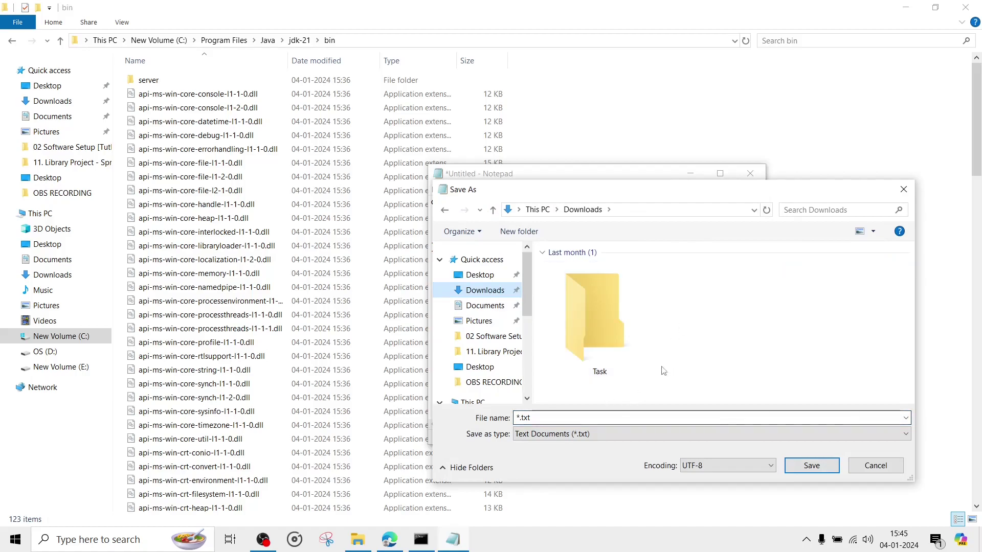
right_click(689, 314)
mouse_move(716, 496)
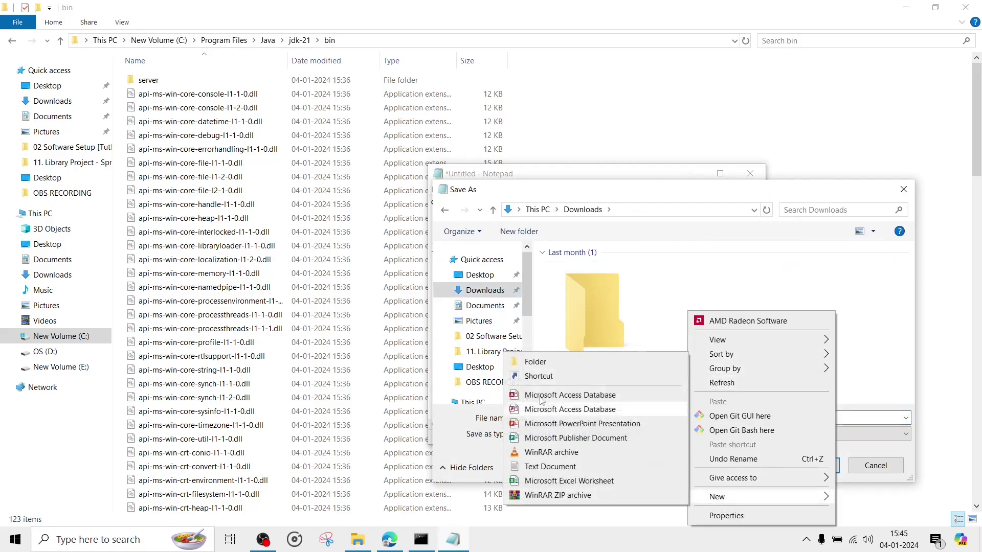
left_click(528, 362)
type("jav")
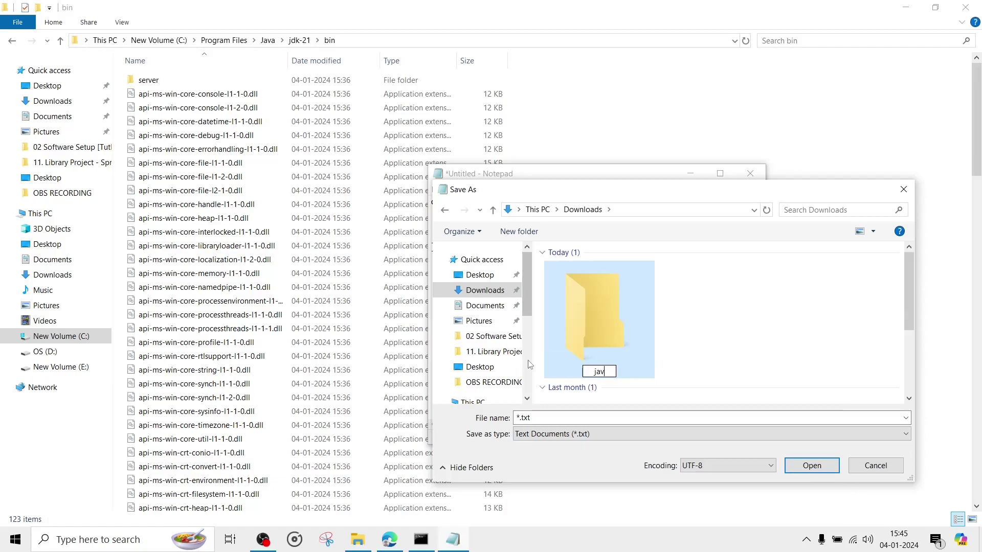
type("Afirst")
key("Return")
double_click(606, 355)
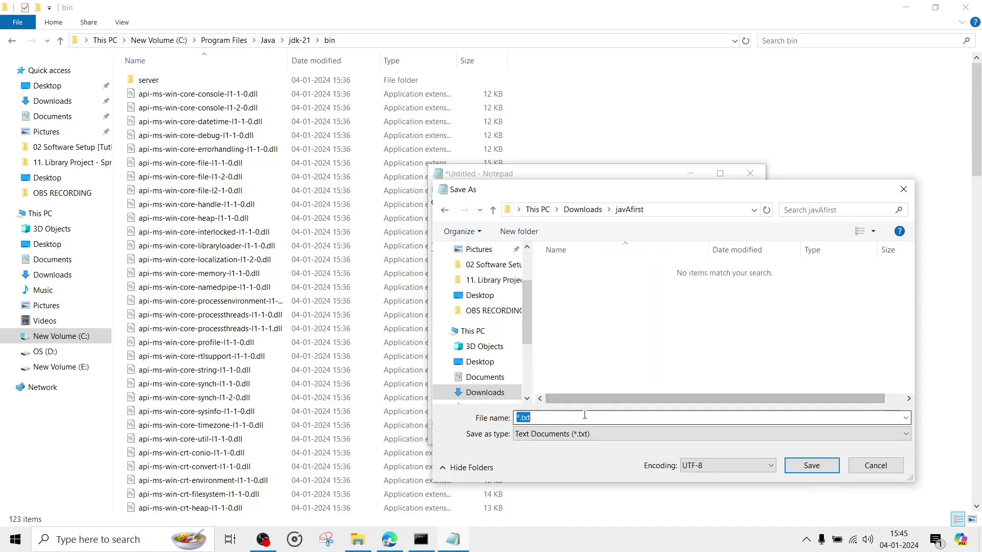
type("Kalyan")
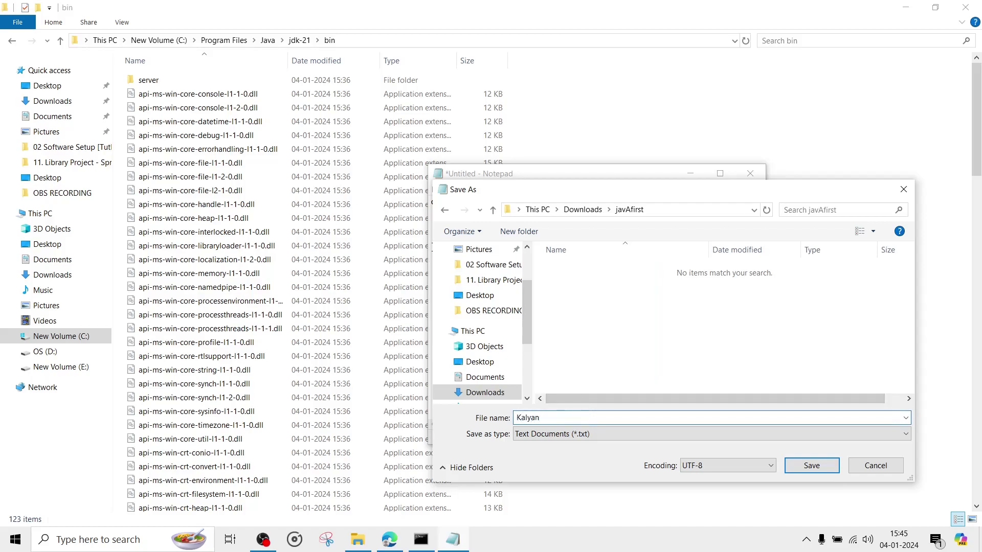
type(".java")
Step: Save the file as Kalyan.java with type All Files
left_click(535, 434)
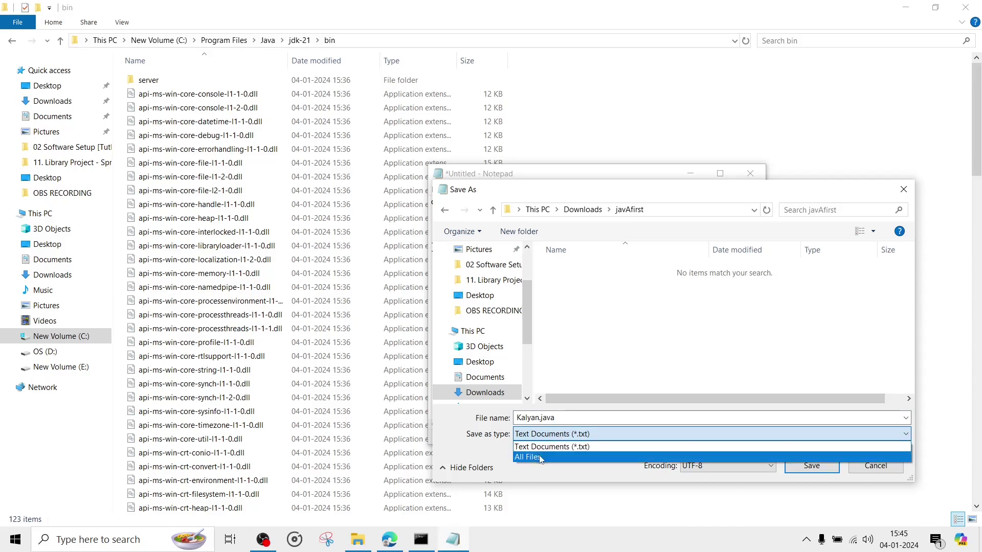
left_click(529, 456)
left_click(811, 465)
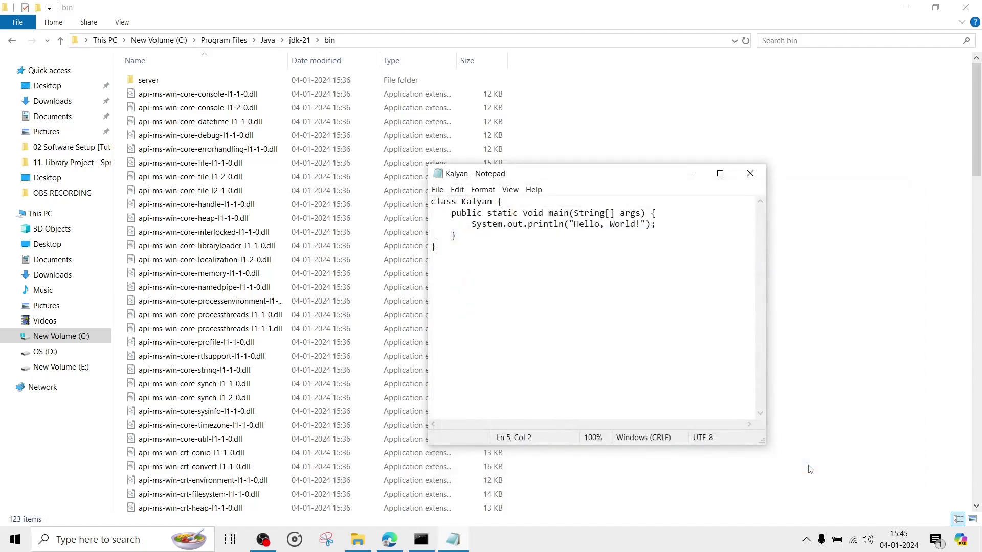
Step: Open Downloads\javAfirst and select the Kalyan.java source file
left_click(52, 101)
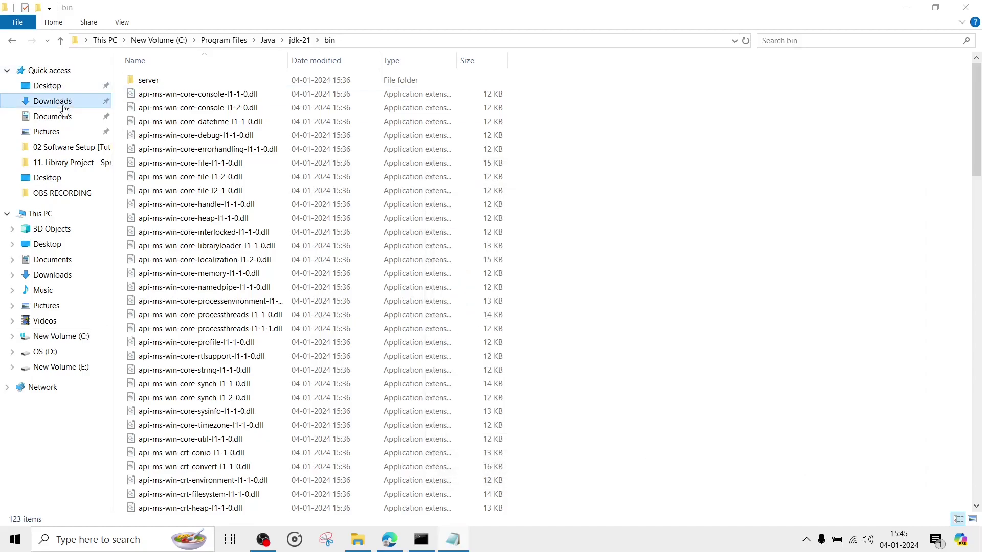
left_click(368, 148)
double_click(369, 150)
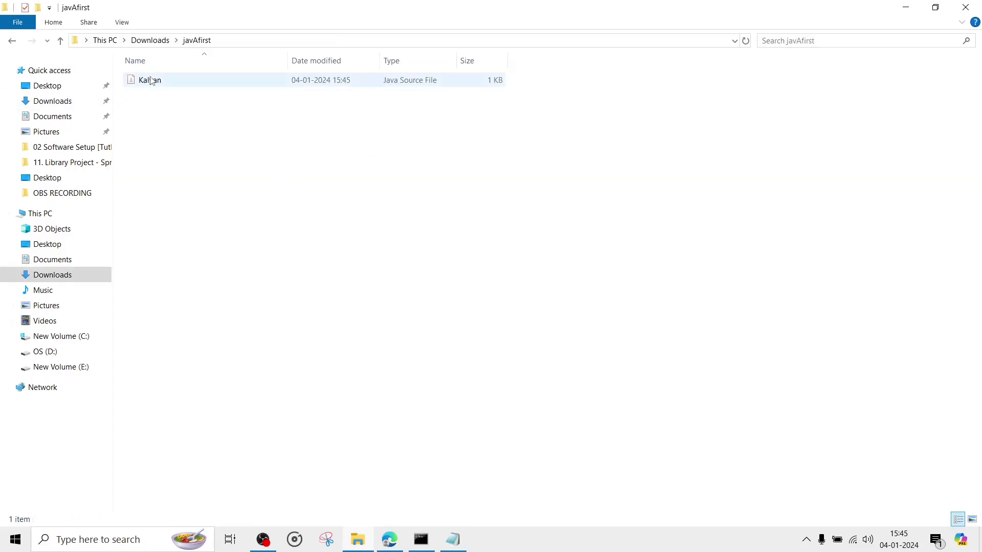
left_click(169, 86)
left_click(237, 142)
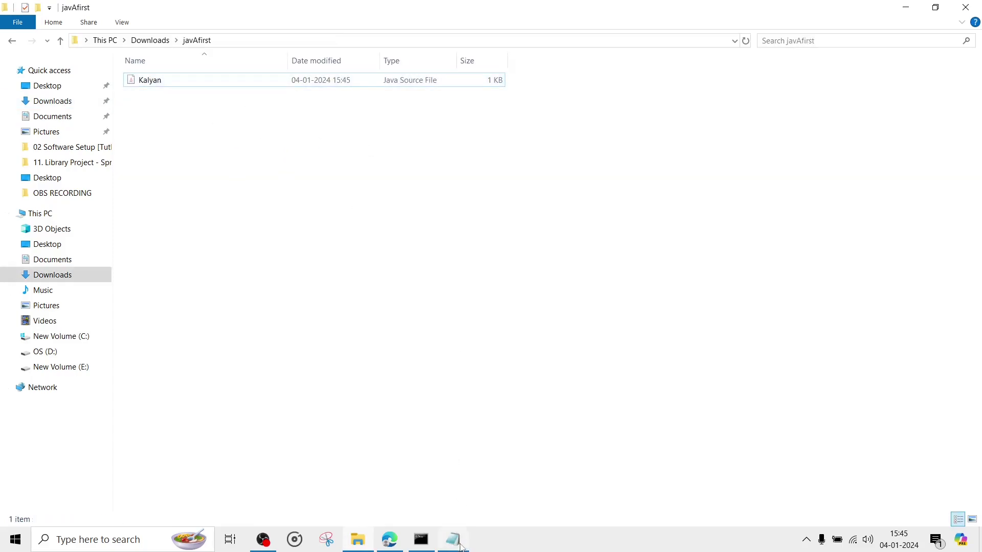
Step: Bring Notepad and Command Prompt into view beside the reopened javAfirst folder
left_click(457, 540)
left_click(423, 542)
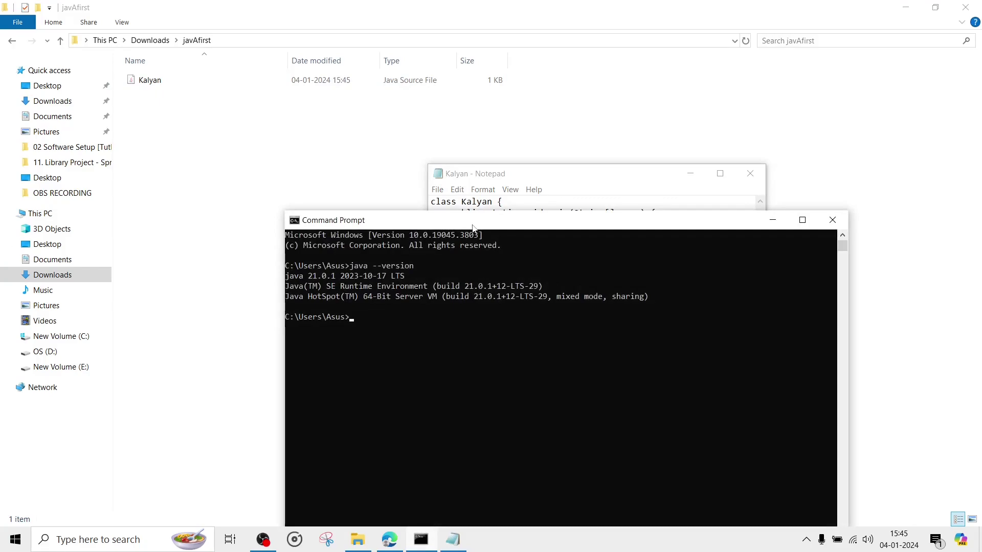
left_click_drag(473, 227, 520, 244)
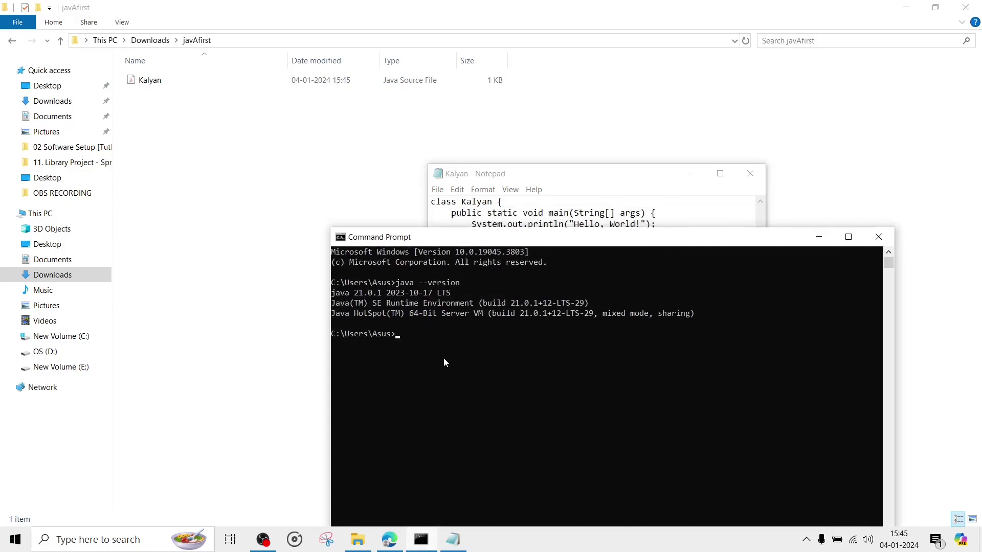
left_click(57, 101)
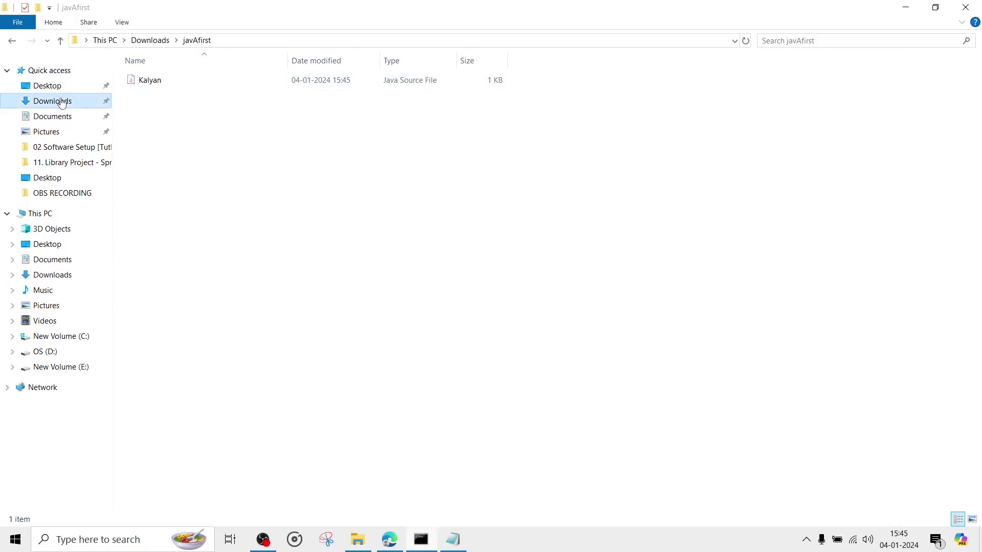
double_click(339, 138)
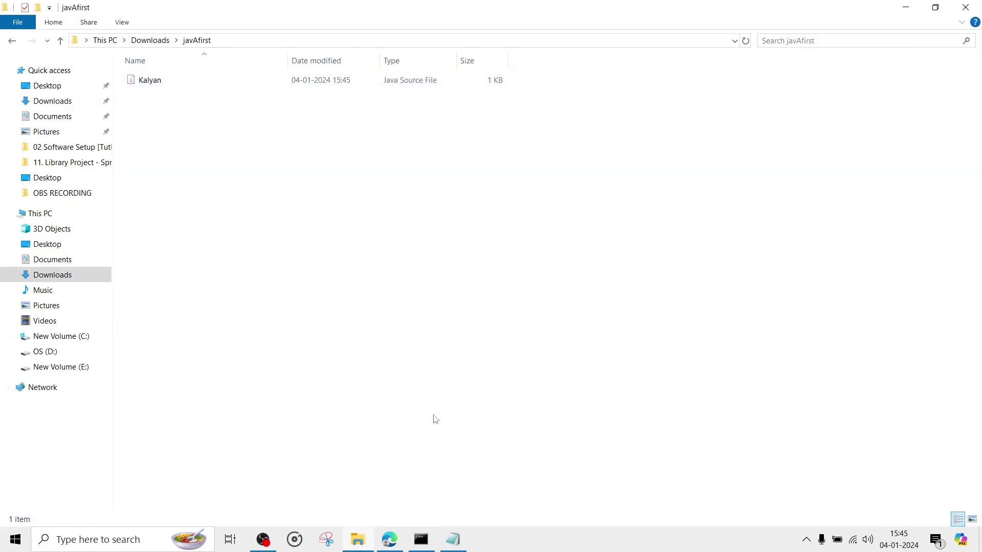
mouse_move(453, 540)
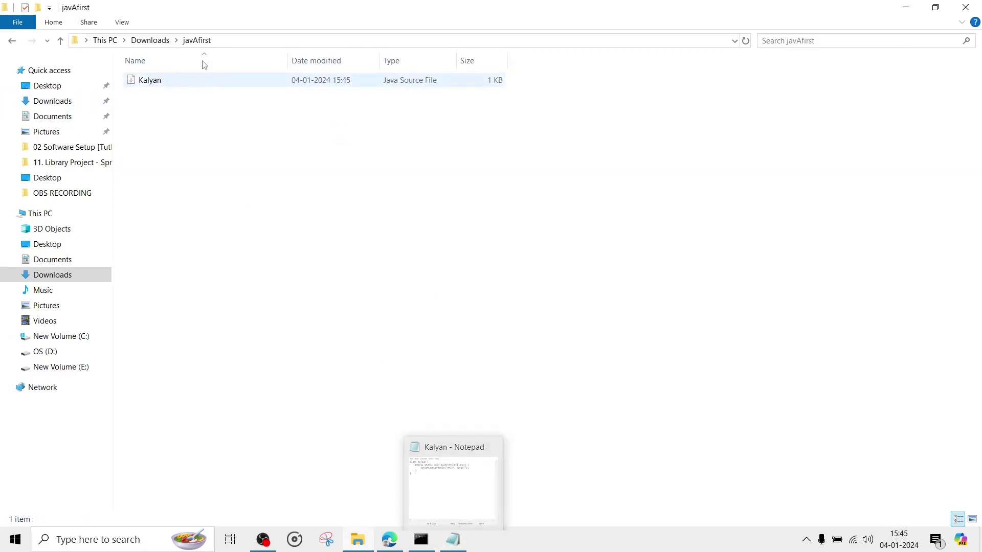
left_click(446, 544)
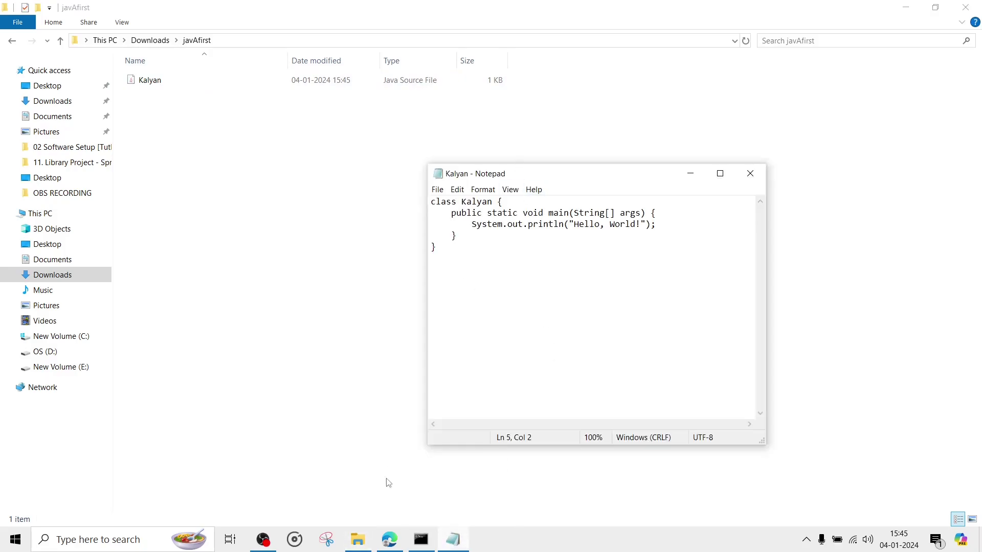
Step: Move into Downloads\javAfirst and list it, showing Kalyan.java at 116 bytes
left_click_drag(522, 238, 511, 262)
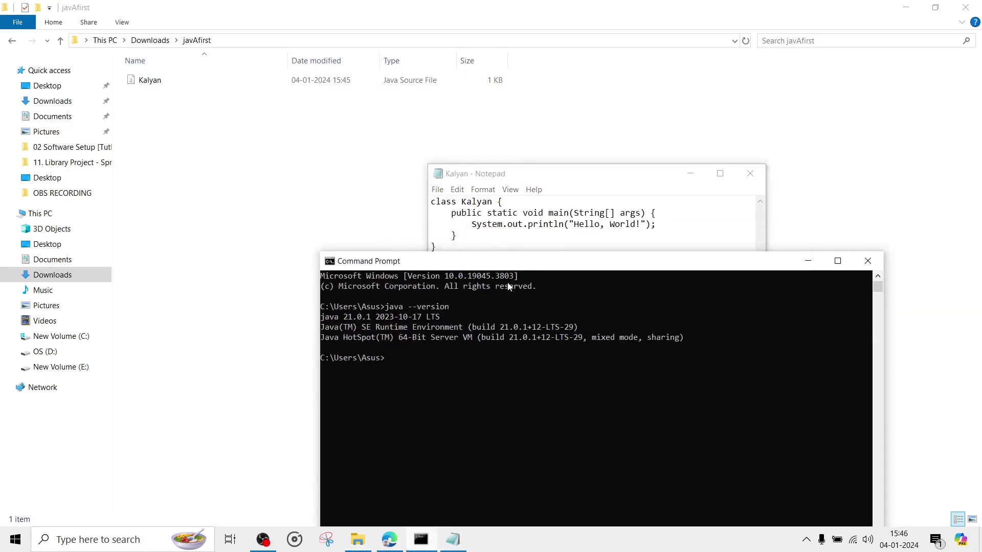
type("cd dow")
type("nloas")
key("BackSpace")
type("ds")
key("Return")
type("cd ")
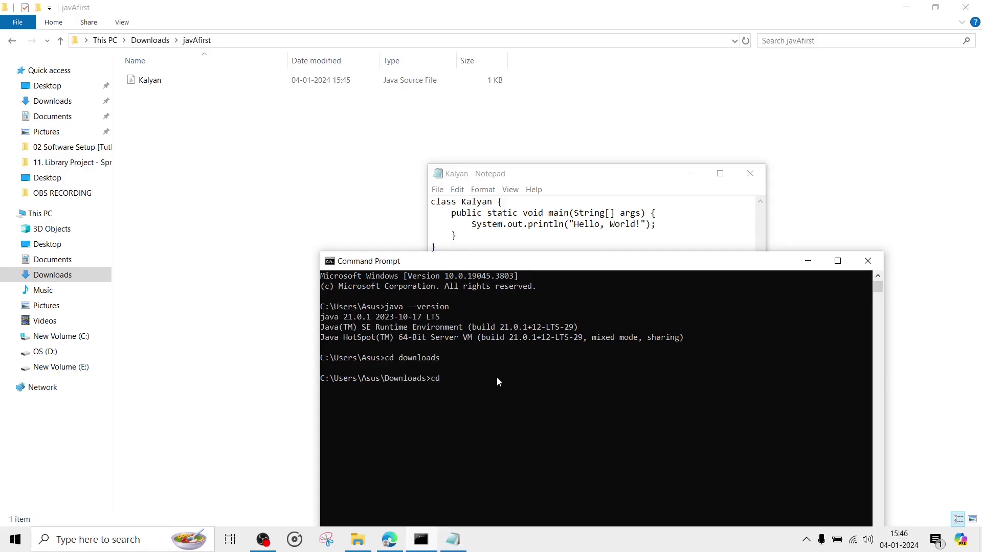
type("javAfir")
type("st")
key("Return")
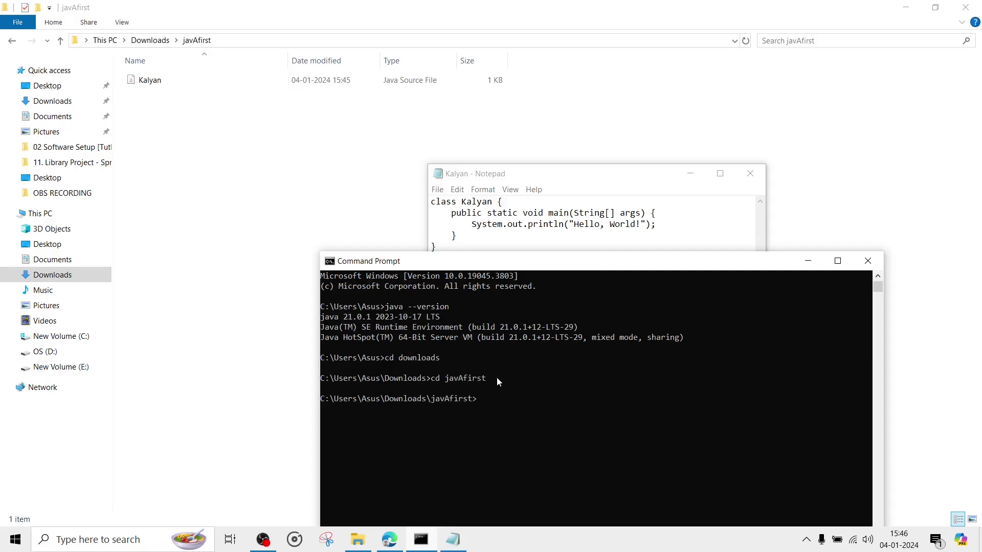
type("dir")
key("Return")
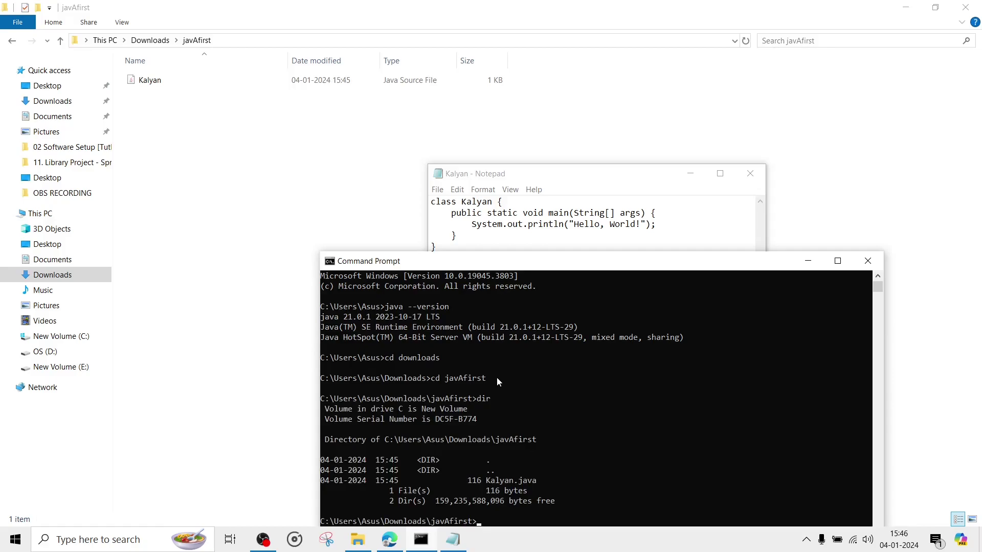
left_click(495, 336)
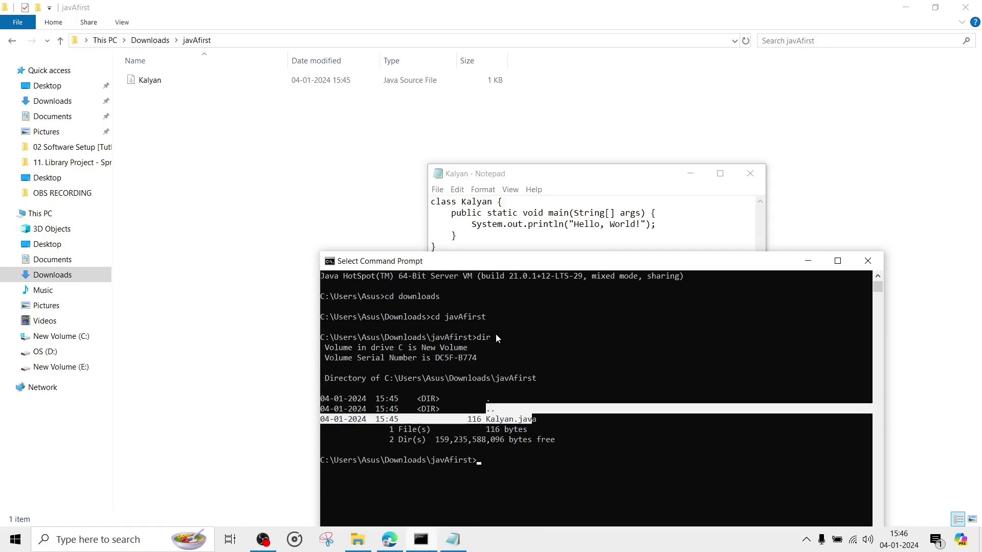
scroll(506, 370, "down", 2)
Step: Compile Kalyan.java with javac to produce Kalyan.class
left_click(517, 406)
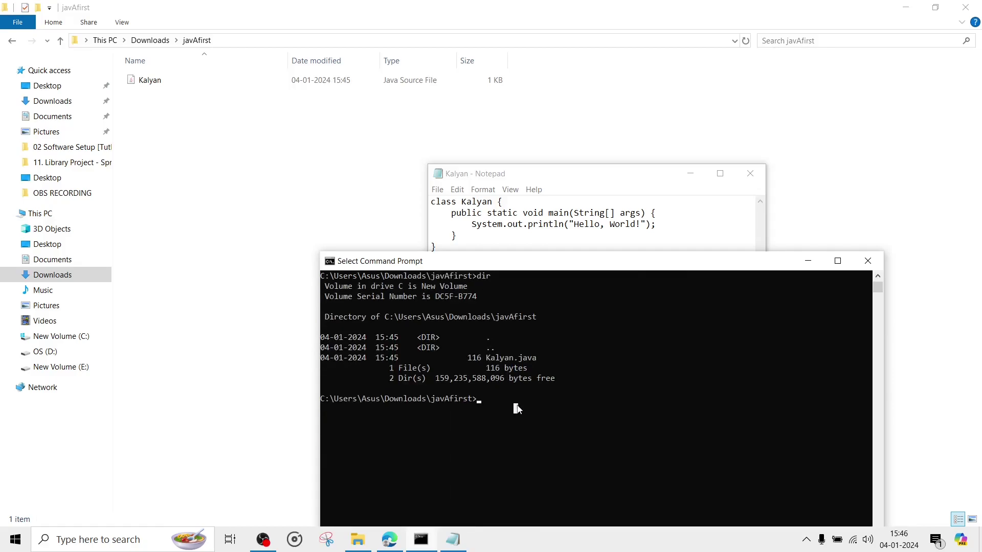
type("javac Kalyan")
type(".ja")
type("va")
key("Return")
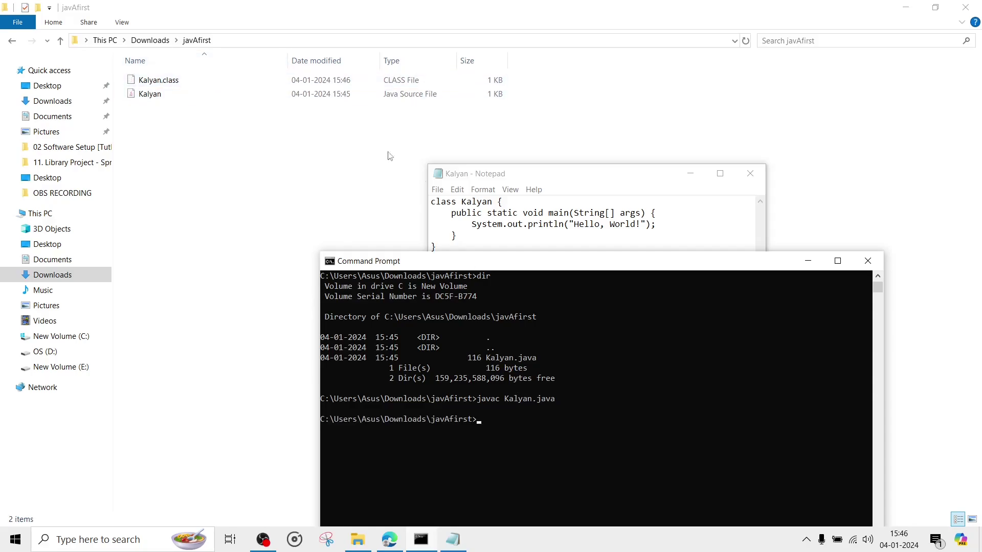
left_click(525, 413)
Step: Run java Kalyan and confirm it prints Hello, World! as the code's print statement specifies
left_click_drag(654, 214, 572, 226)
left_click(409, 355)
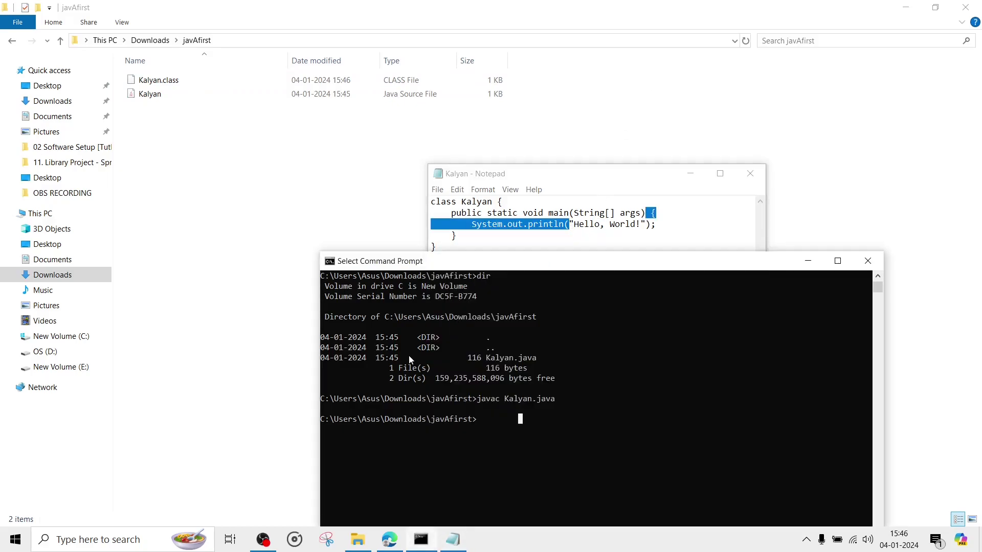
type("java Kaly")
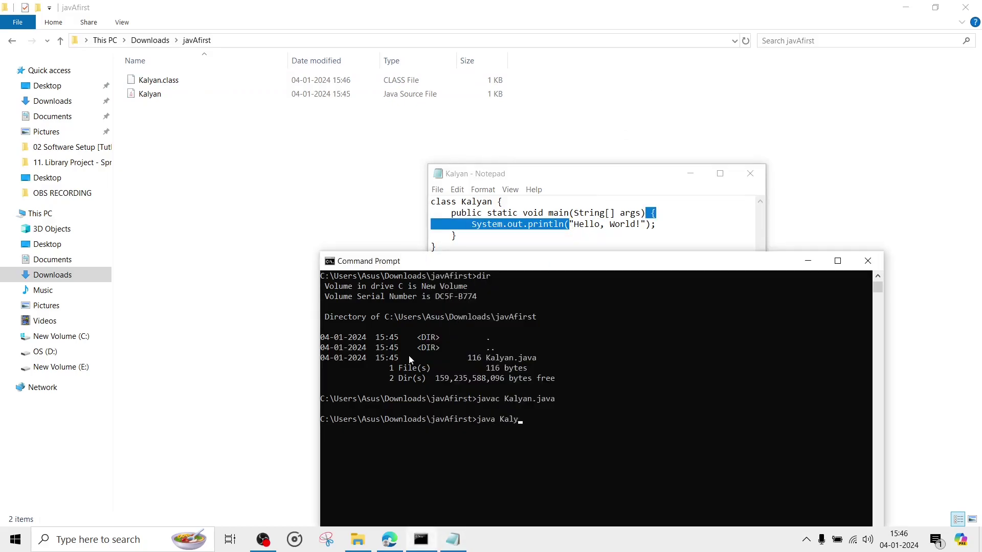
type("an")
key("Return")
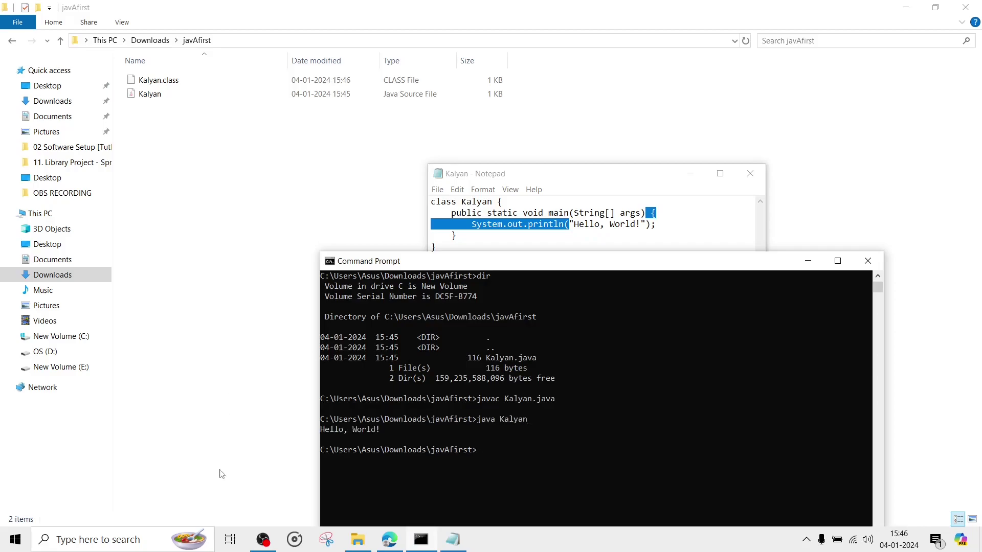
left_click_drag(396, 430, 248, 433)
left_click(473, 426)
Step: Enlarge Notepad to show all the Kalyan code, then bring the Hello, World! console forward
left_click(574, 224)
left_click_drag(574, 164, 553, 115)
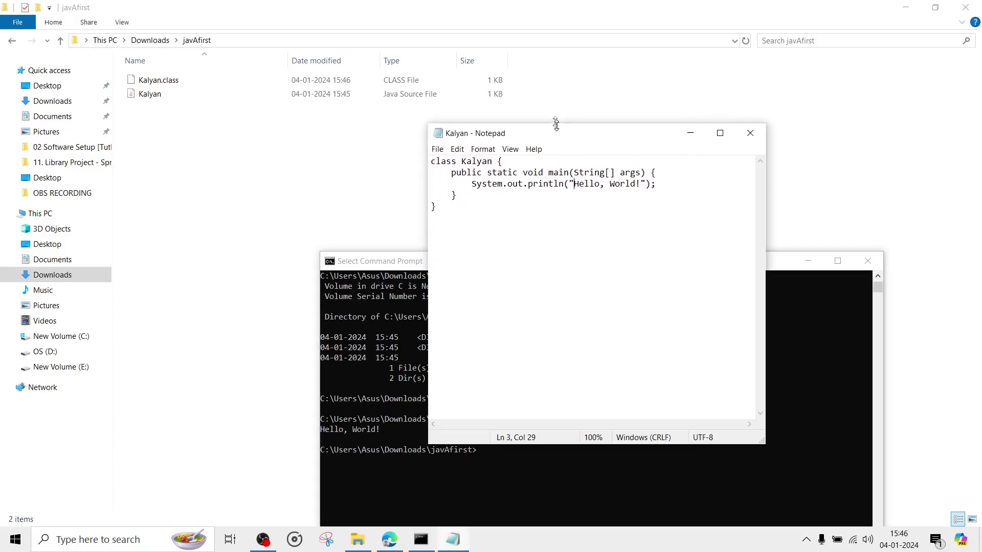
left_click(361, 347)
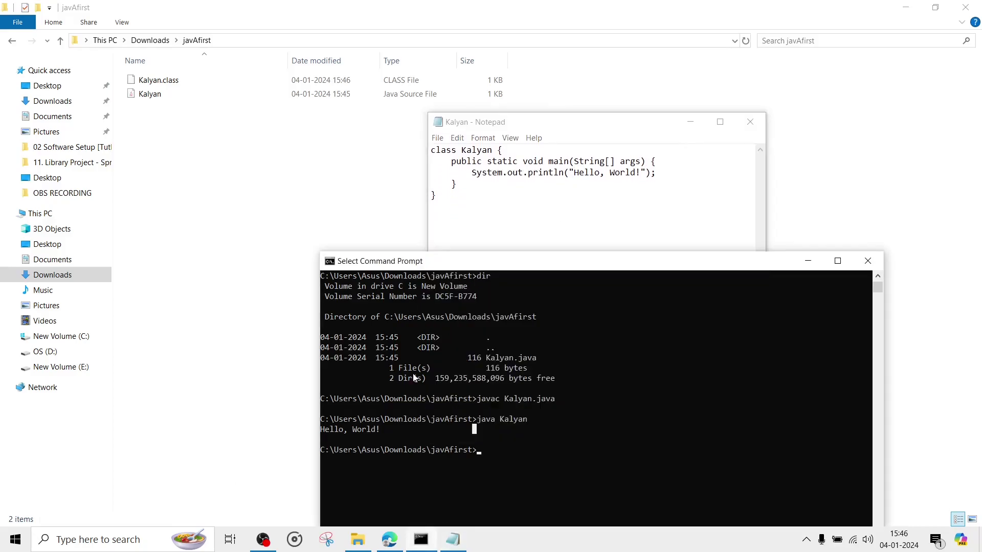